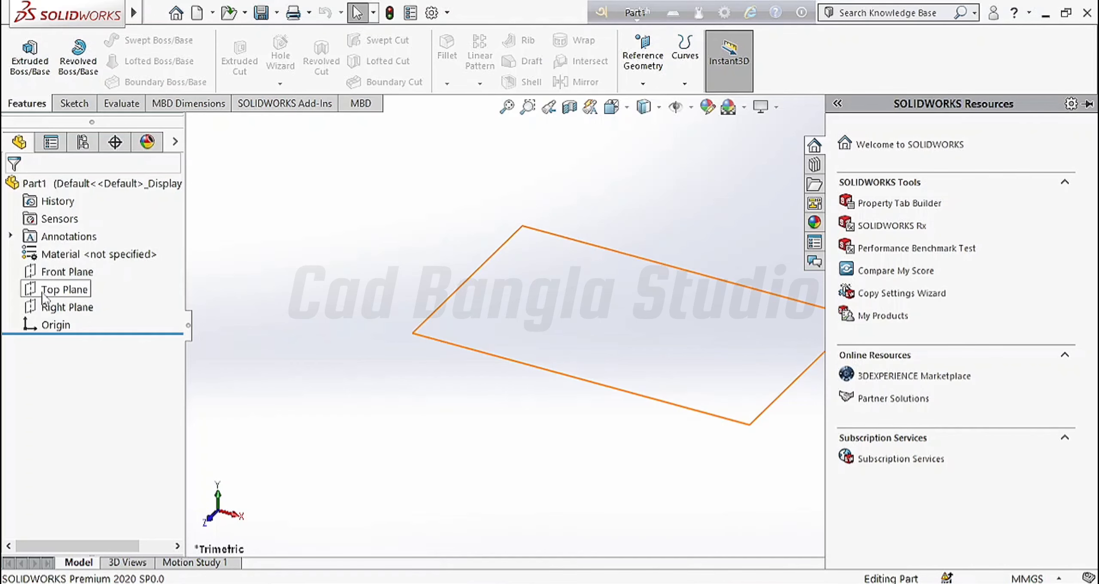
Sketch a center rectangle about 132 mm high on the Top Plane, centred on the origin
{"action": "left_click", "coordinate": [58, 288]}
{"action": "left_click", "coordinate": [55, 269]}
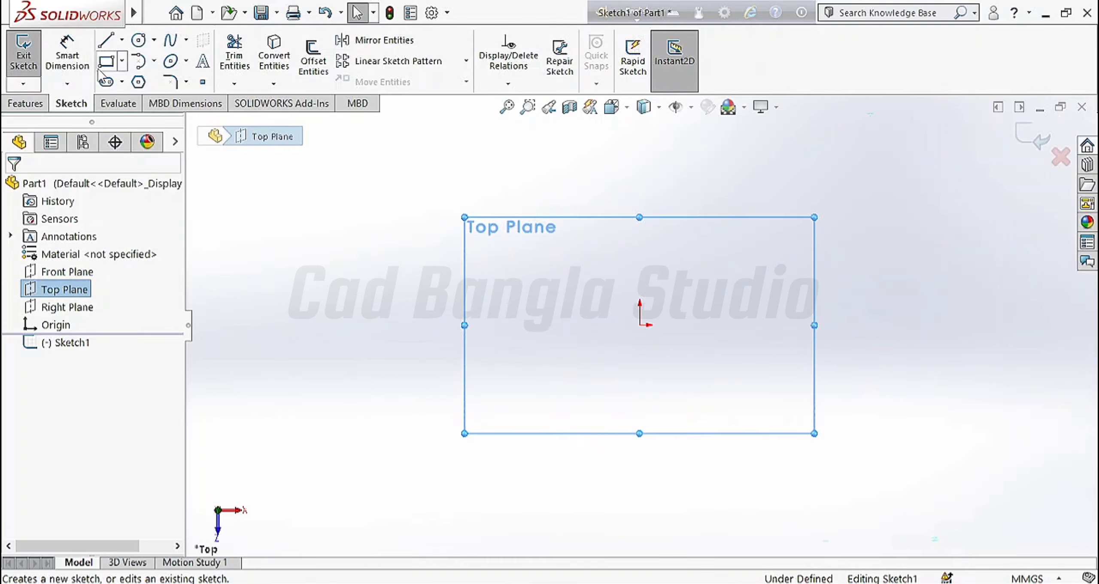
{"action": "left_click", "coordinate": [122, 61]}
{"action": "left_click", "coordinate": [141, 101]}
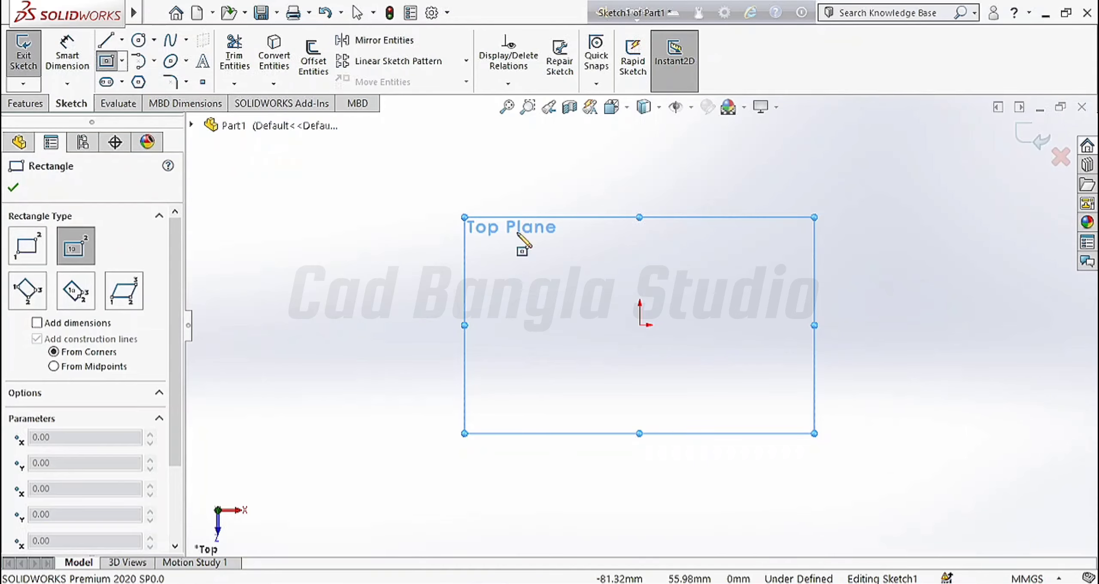
{"action": "left_click", "coordinate": [639, 325]}
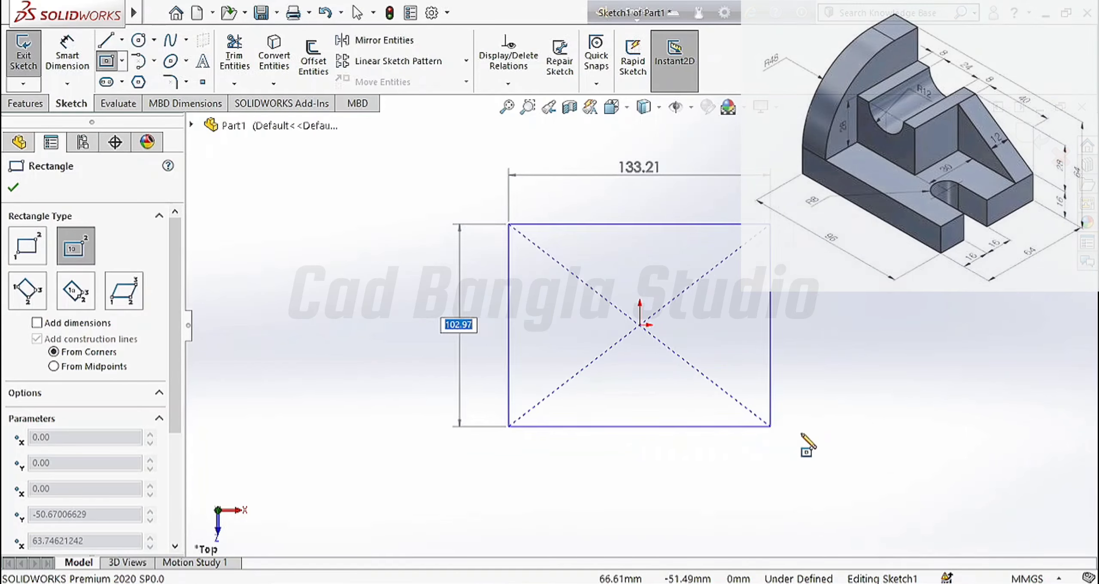
{"action": "left_click", "coordinate": [869, 454]}
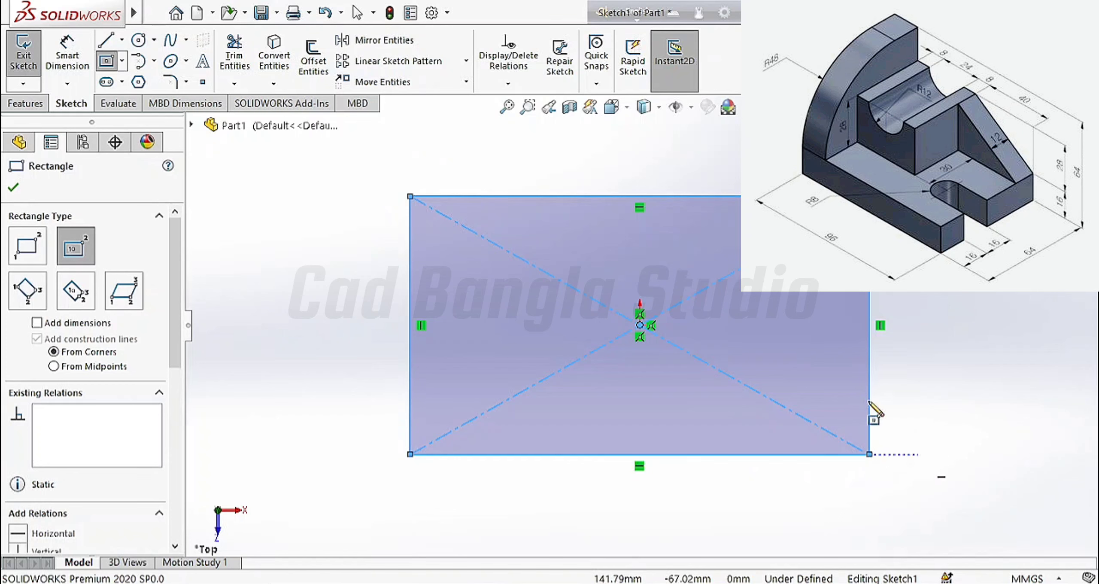
{"action": "left_click", "coordinate": [14, 188]}
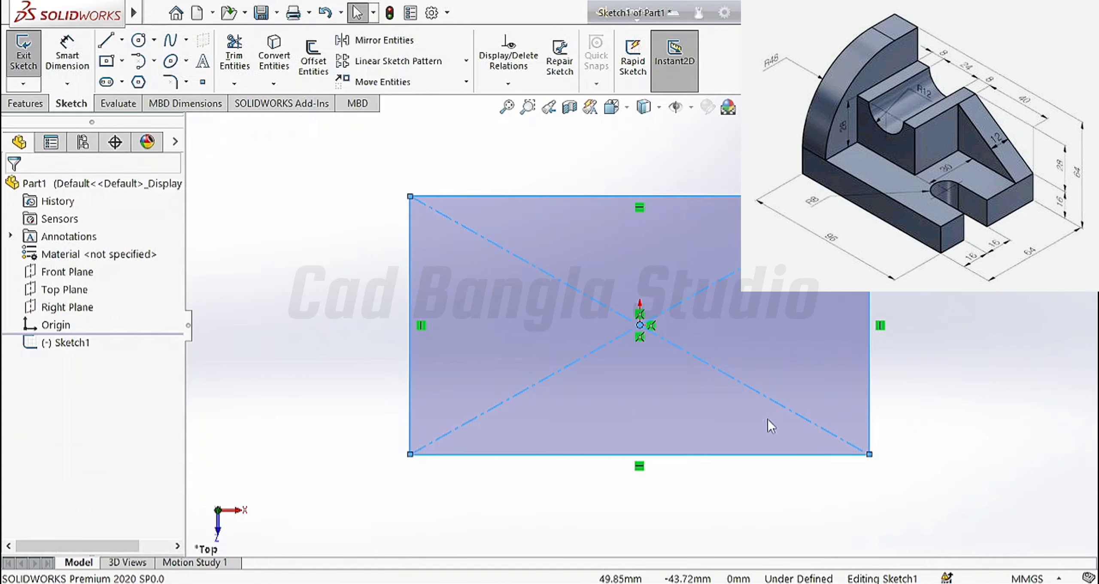
Dimension the rectangle to 64 mm high and 96 mm wide
{"action": "left_click", "coordinate": [67, 54]}
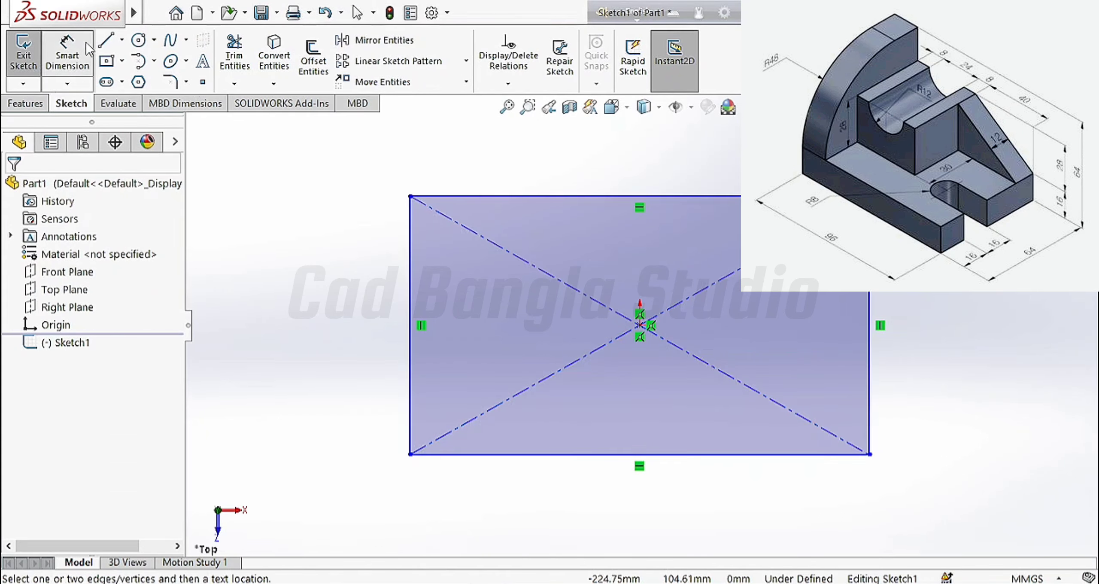
{"action": "left_click", "coordinate": [870, 370]}
{"action": "left_click", "coordinate": [926, 373]}
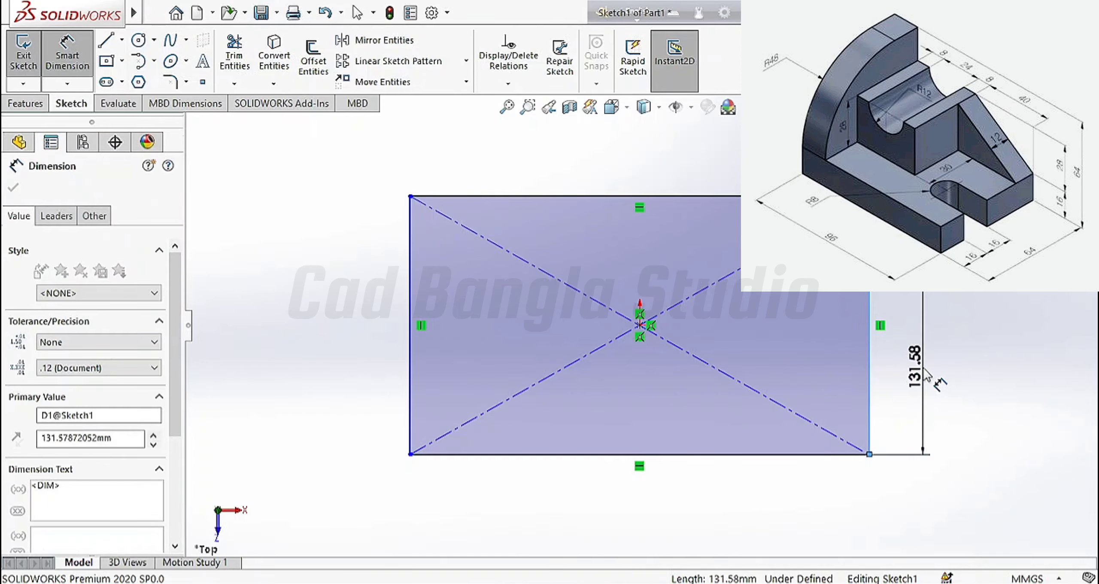
{"action": "type", "text": "64"}
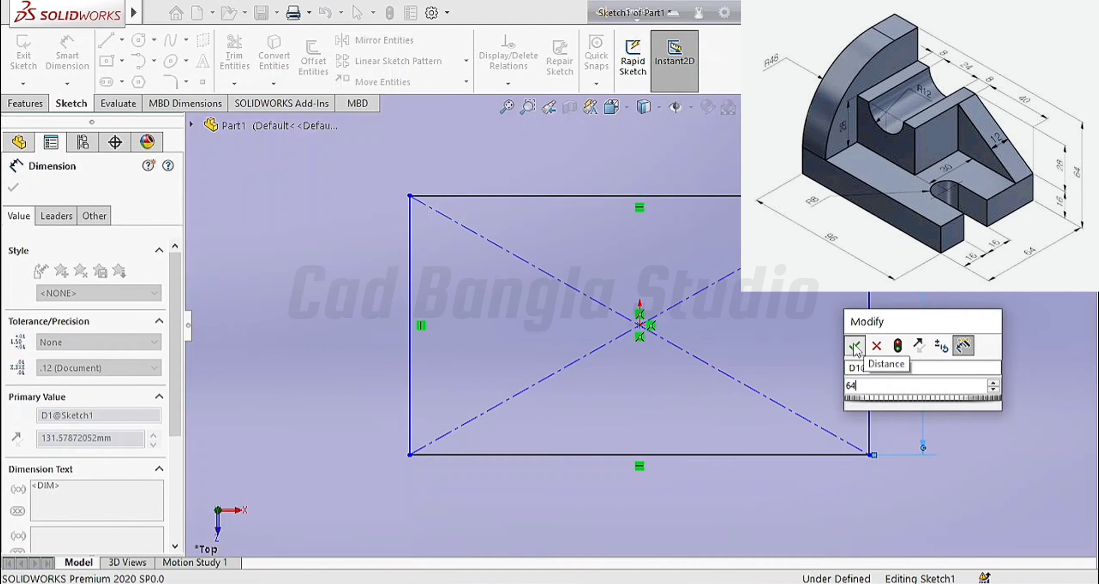
{"action": "left_click", "coordinate": [854, 346]}
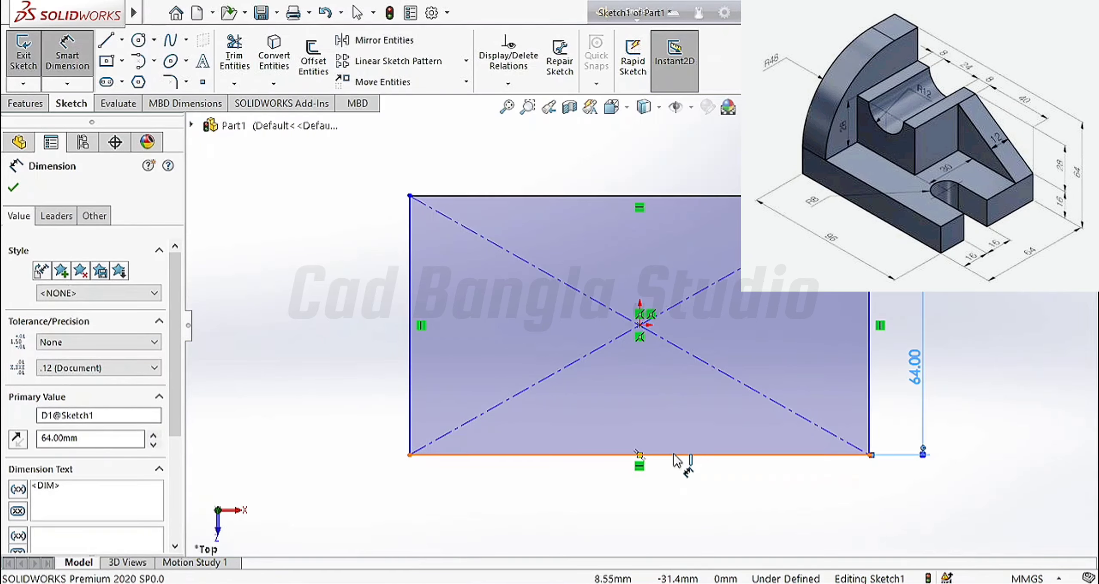
{"action": "left_click", "coordinate": [674, 454]}
{"action": "left_click", "coordinate": [651, 503]}
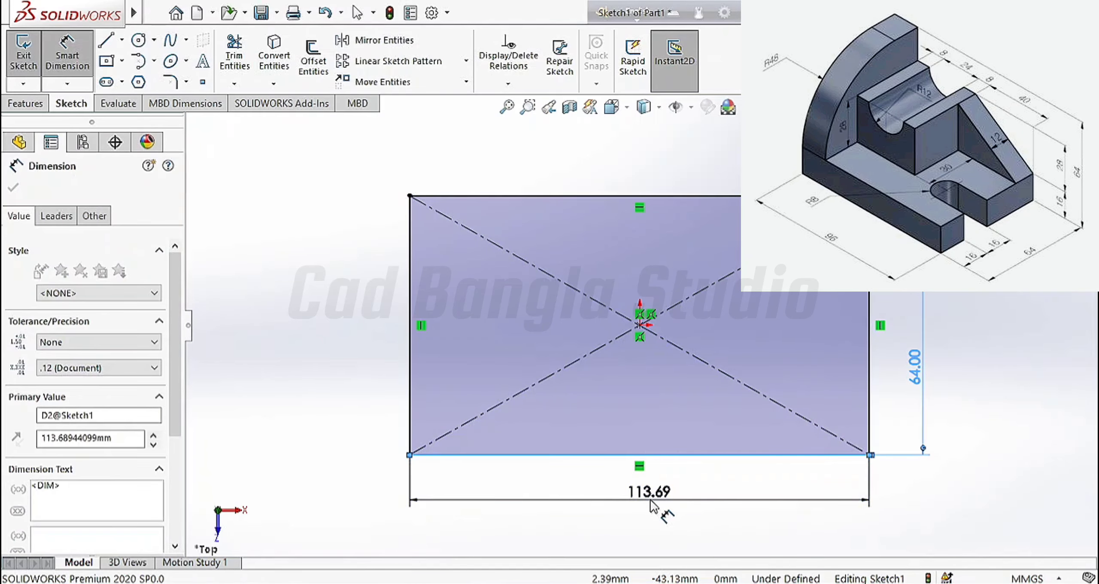
{"action": "type", "text": "96"}
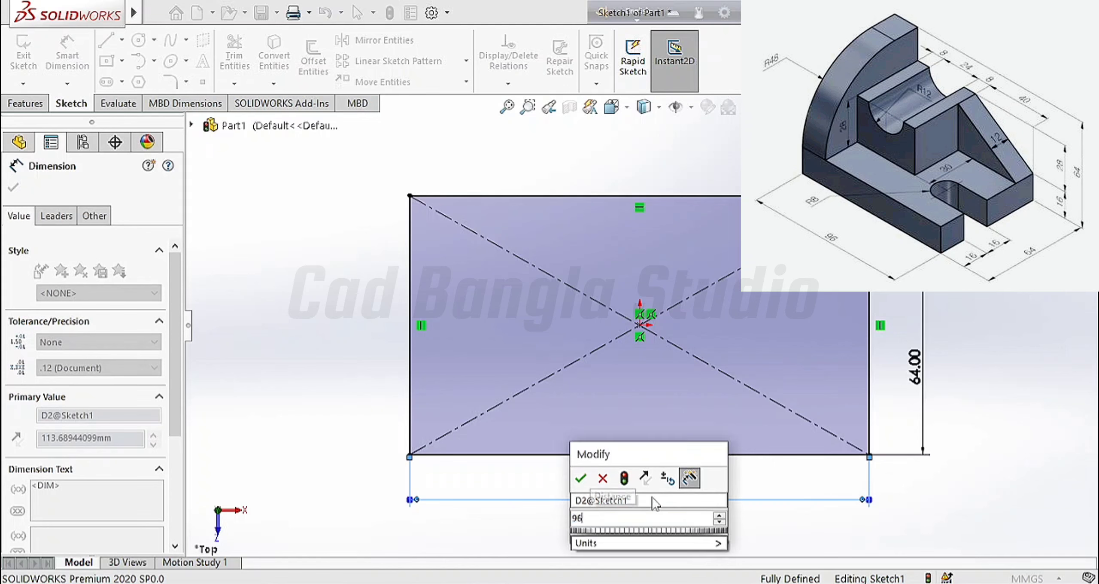
{"action": "left_click", "coordinate": [580, 478]}
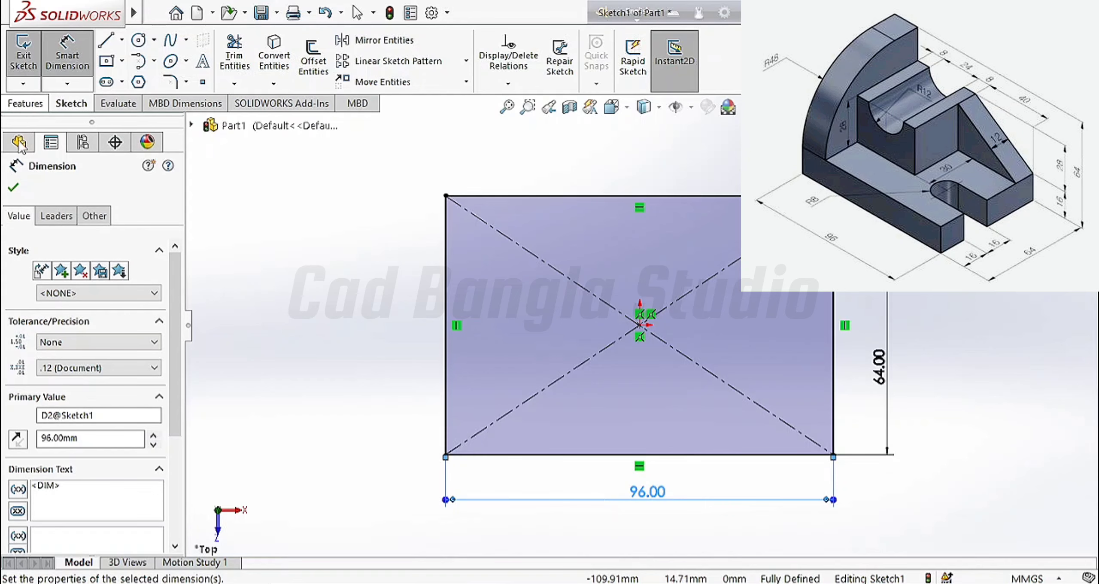
{"action": "left_click", "coordinate": [14, 187]}
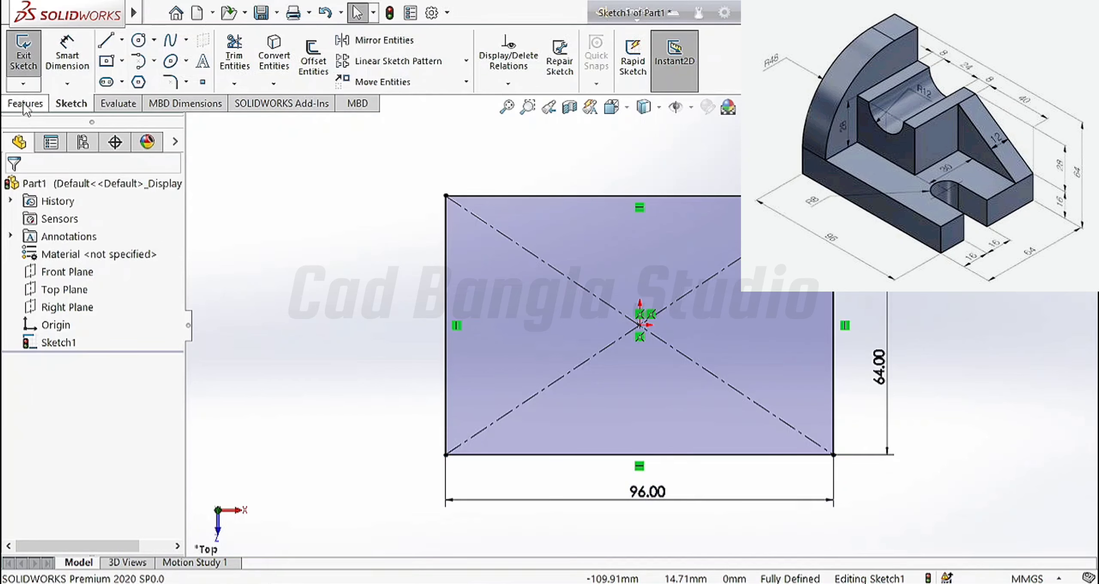
Extrude the rectangle 16 mm downward from the sketch plane in the reversed direction
{"action": "left_click", "coordinate": [25, 104]}
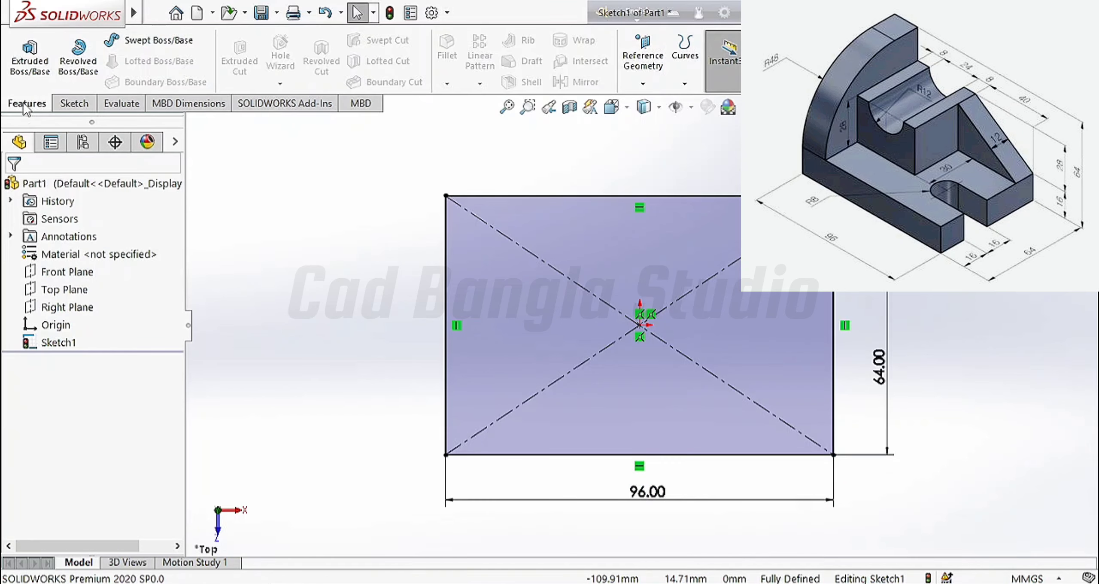
{"action": "left_click", "coordinate": [34, 73]}
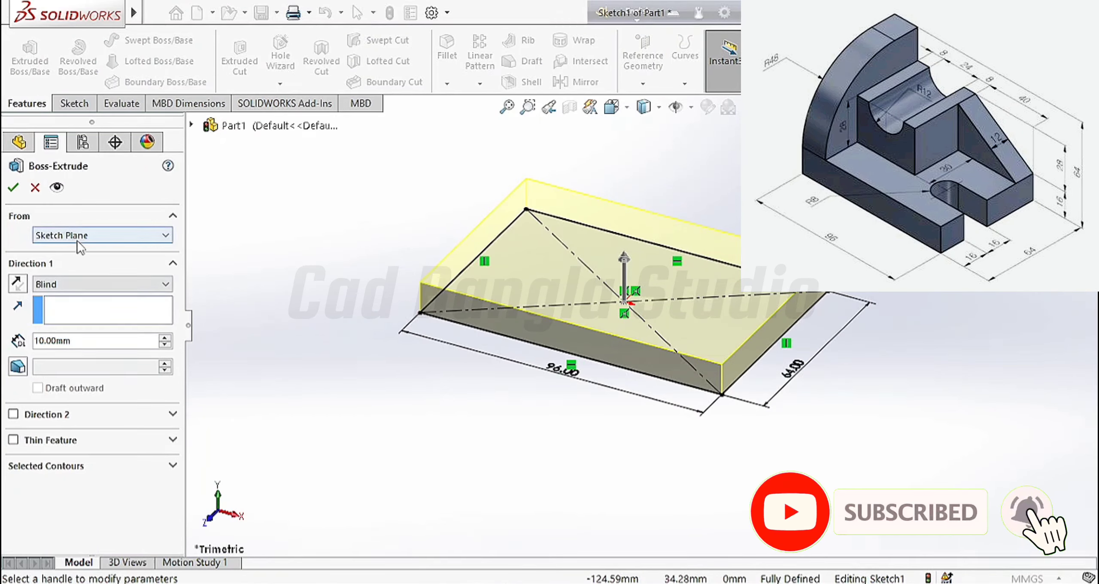
{"action": "left_click", "coordinate": [28, 290]}
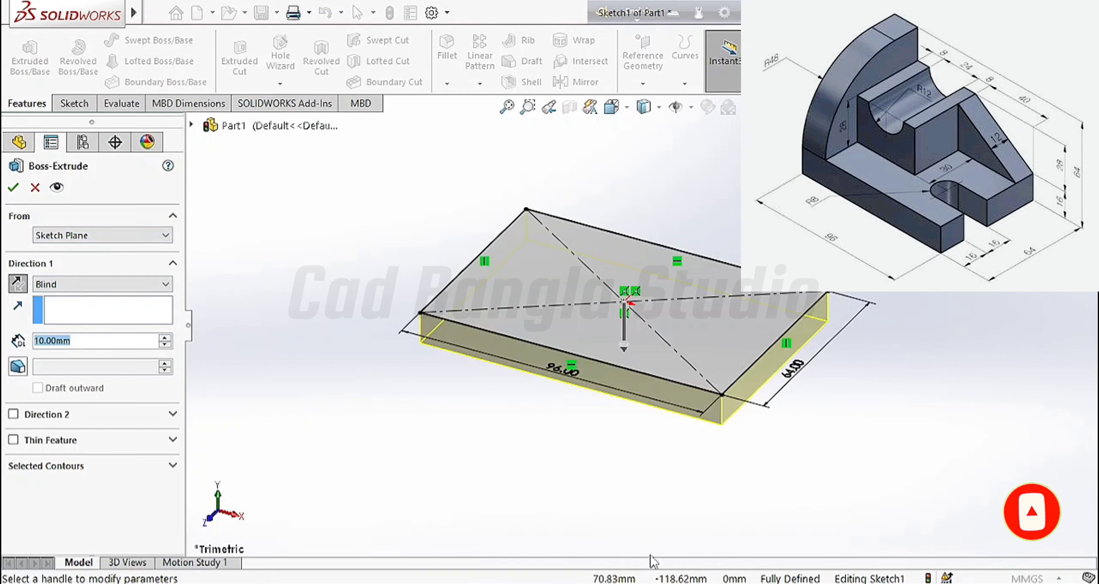
{"action": "type", "text": "16"}
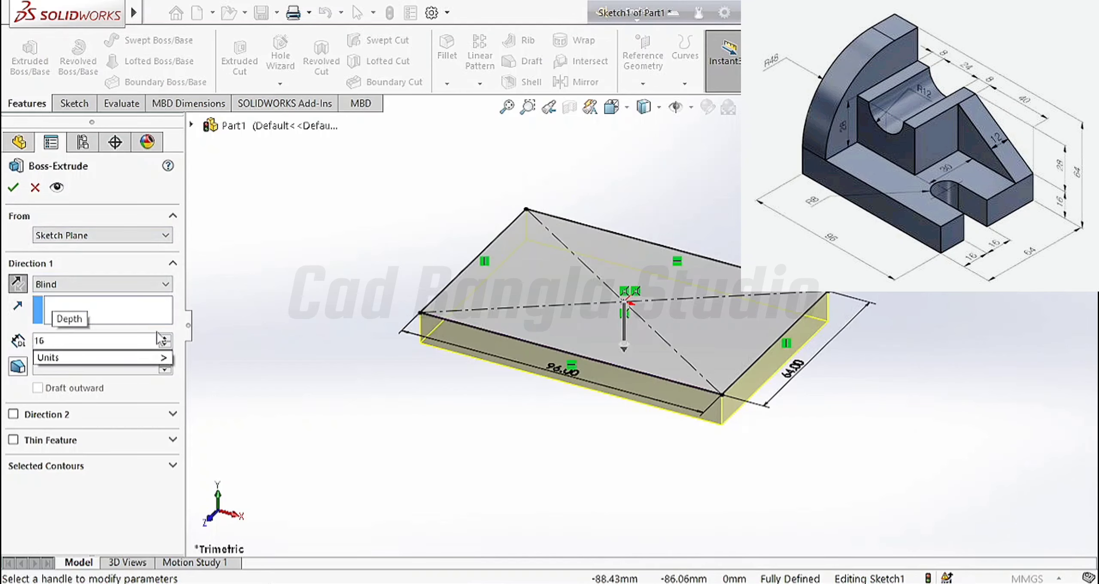
{"action": "left_click", "coordinate": [15, 189]}
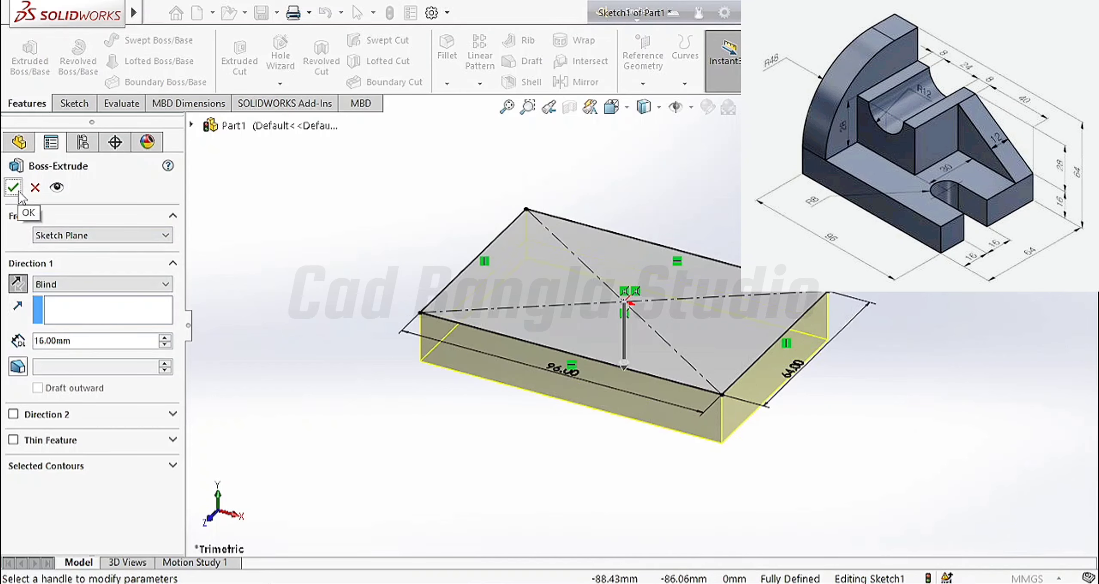
{"action": "left_click", "coordinate": [19, 192]}
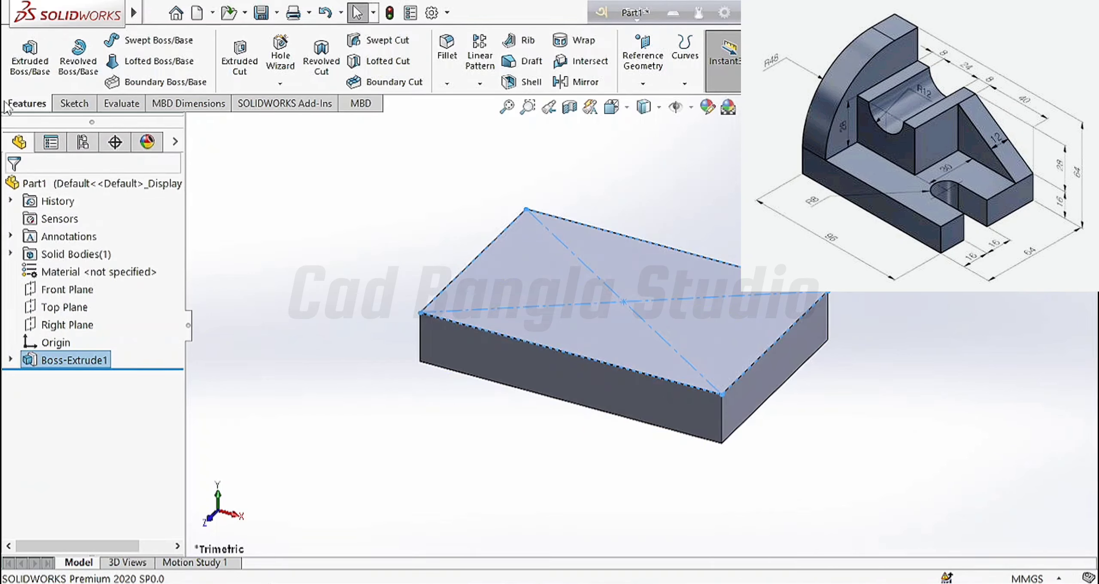
Sketch a centerpoint straight slot about 20 mm wide on the block's upper face, centred on its right-hand short edge and parallel to the long sides
{"action": "left_click", "coordinate": [575, 307]}
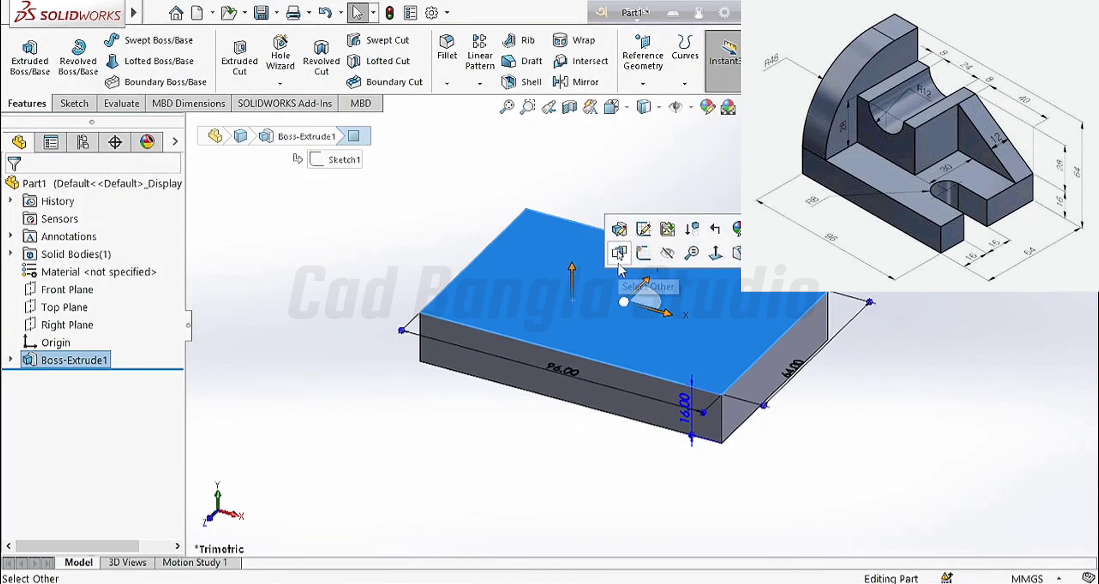
{"action": "left_click", "coordinate": [634, 257]}
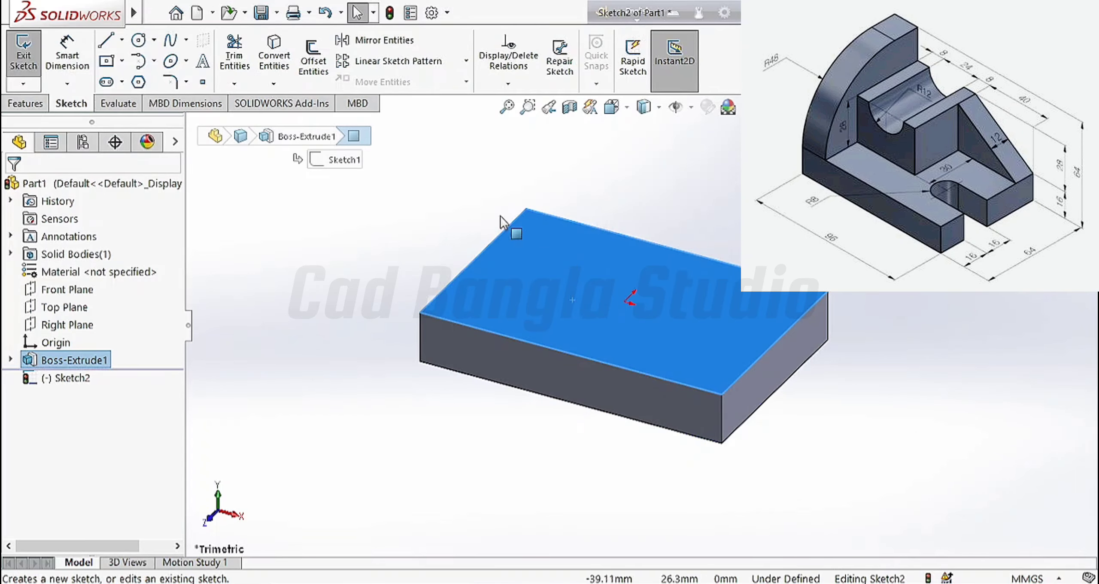
{"action": "left_click", "coordinate": [123, 85]}
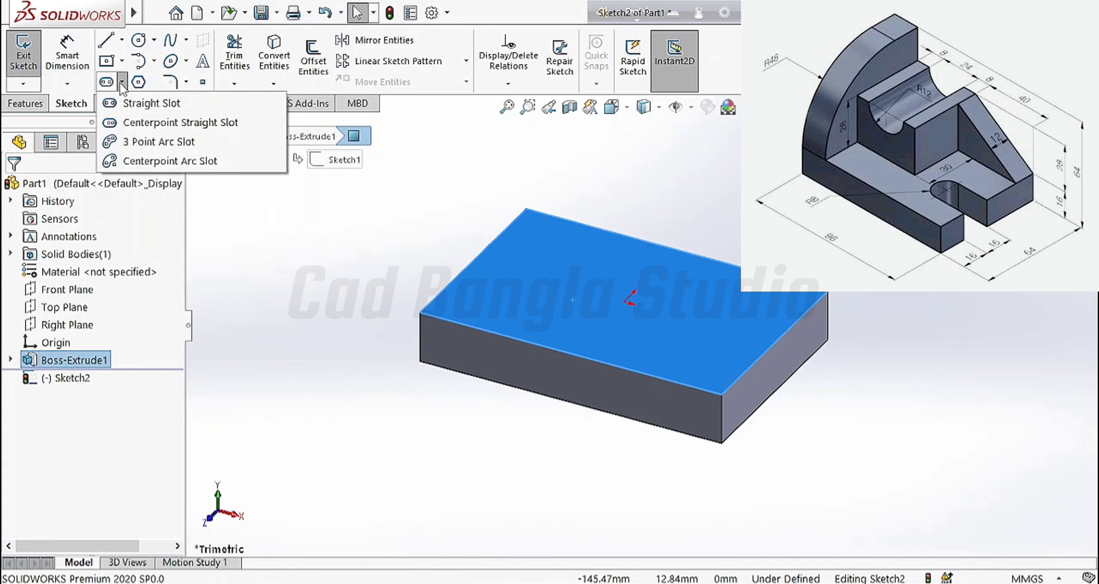
{"action": "left_click", "coordinate": [142, 125]}
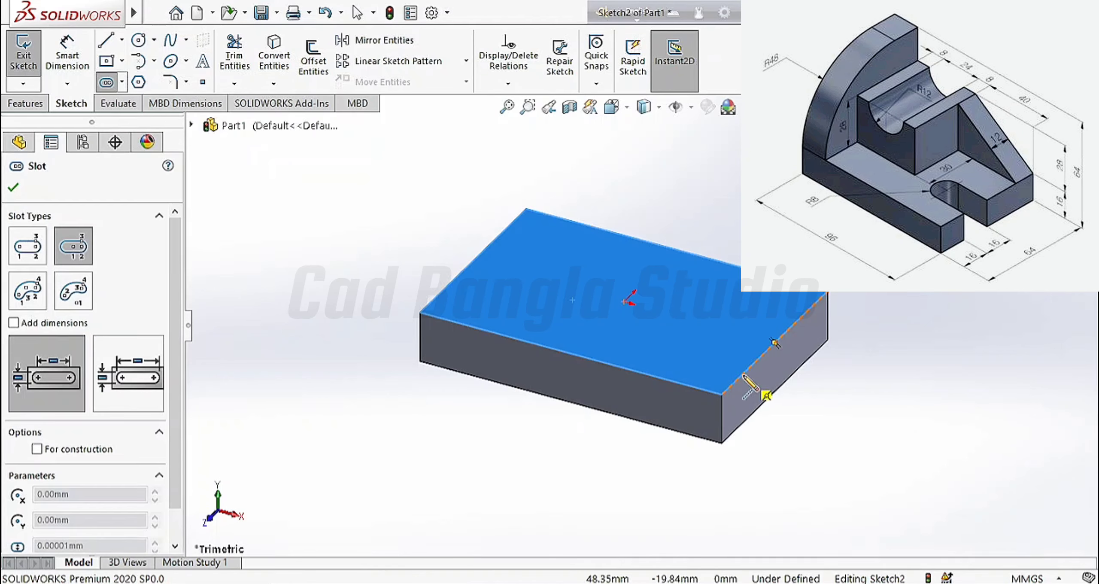
{"action": "left_click", "coordinate": [750, 367]}
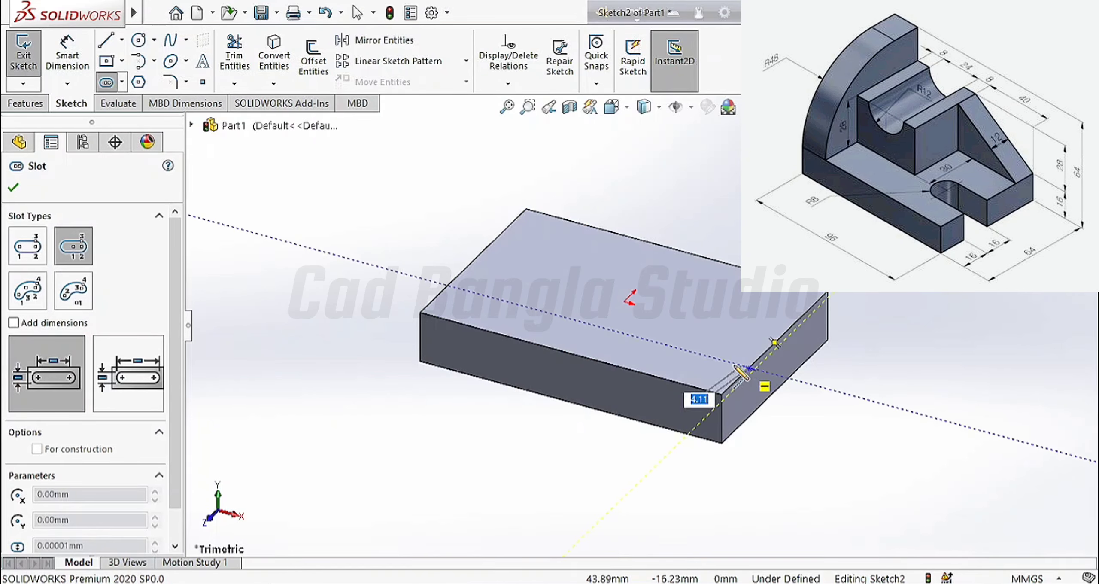
{"action": "left_click", "coordinate": [679, 348]}
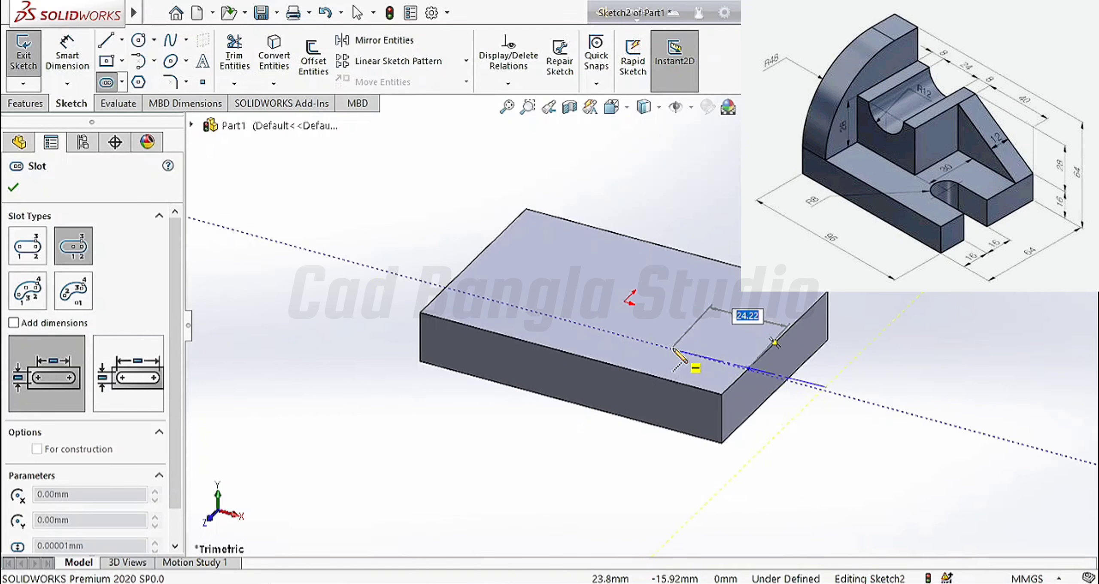
{"action": "left_click", "coordinate": [673, 349]}
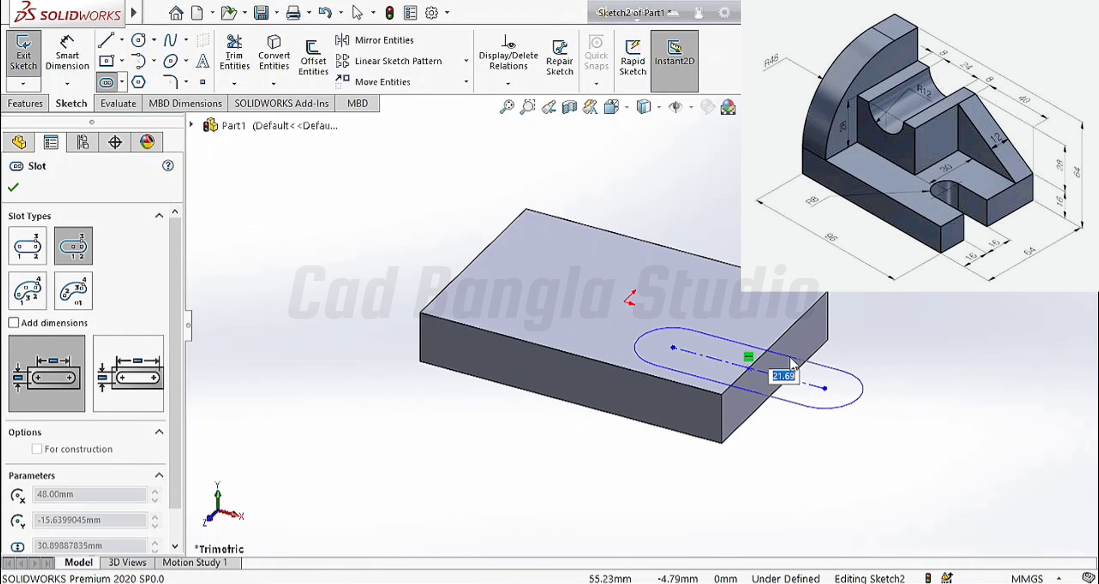
{"action": "left_click", "coordinate": [793, 365]}
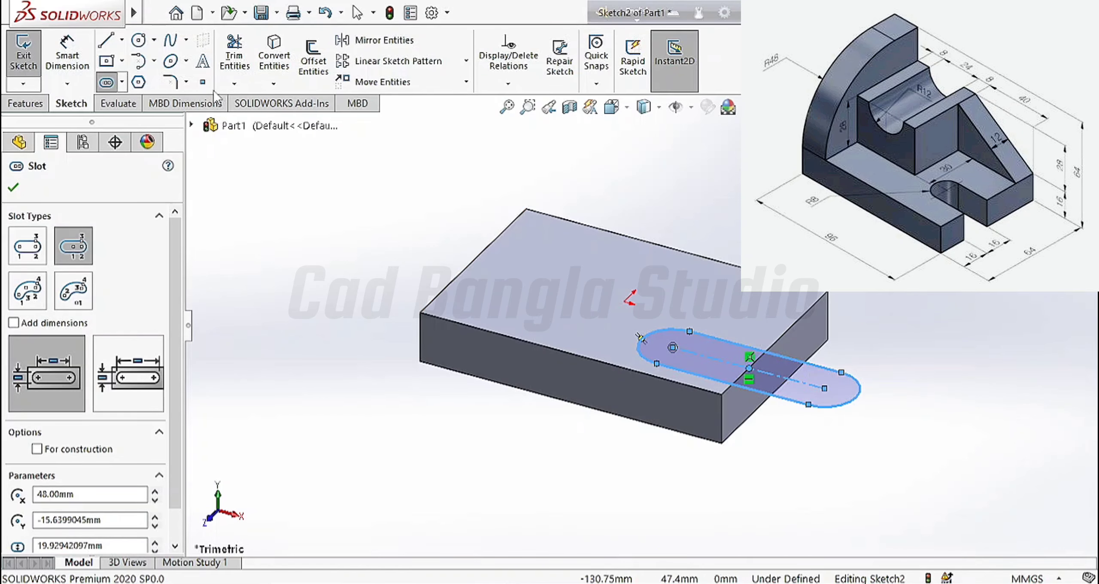
{"action": "left_click", "coordinate": [16, 187]}
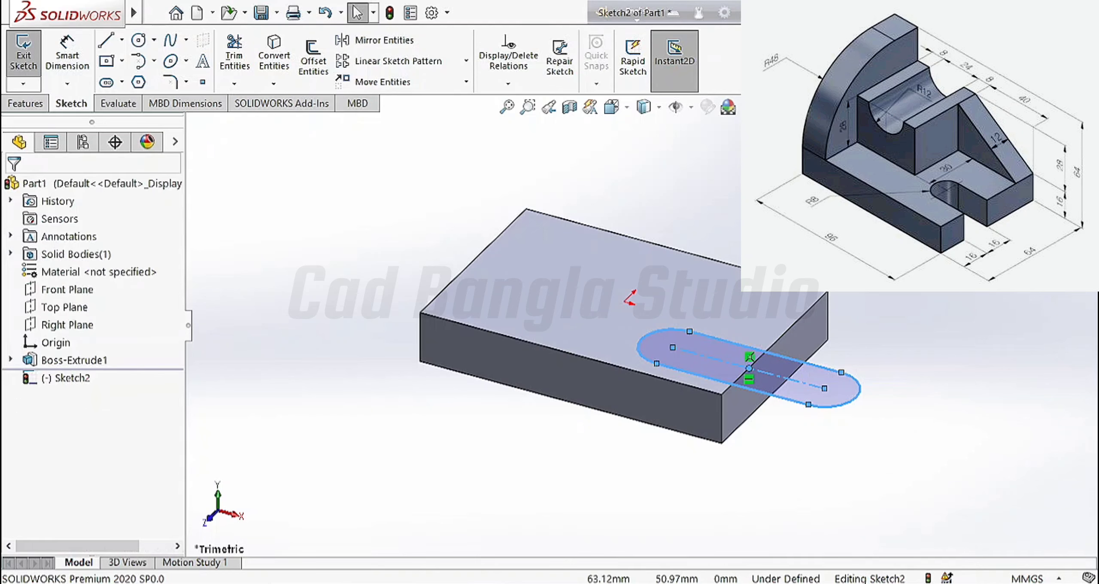
Set the radius of the slot's inner end arc to 8 mm
{"action": "mouse_move", "coordinate": [858, 342]}
{"action": "middle_mouse_down"}
{"action": "mouse_move", "coordinate": [869, 335]}
{"action": "mouse_move", "coordinate": [854, 373]}
{"action": "mouse_move", "coordinate": [895, 393]}
{"action": "mouse_move", "coordinate": [875, 411]}
{"action": "middle_mouse_up"}
{"action": "key", "text": "Escape"}
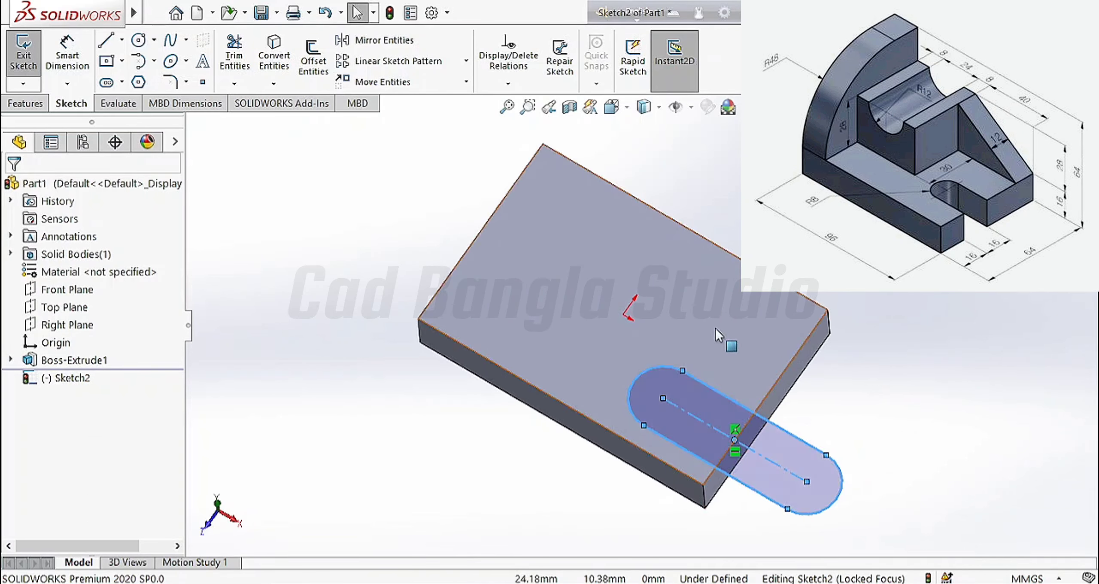
{"action": "left_click", "coordinate": [716, 329]}
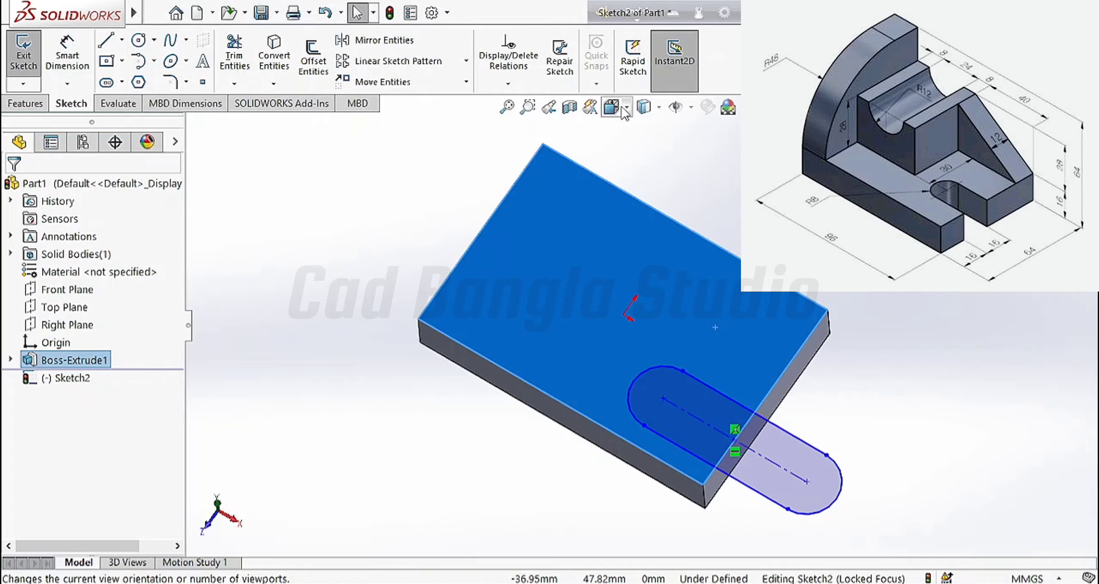
{"action": "left_click", "coordinate": [629, 114]}
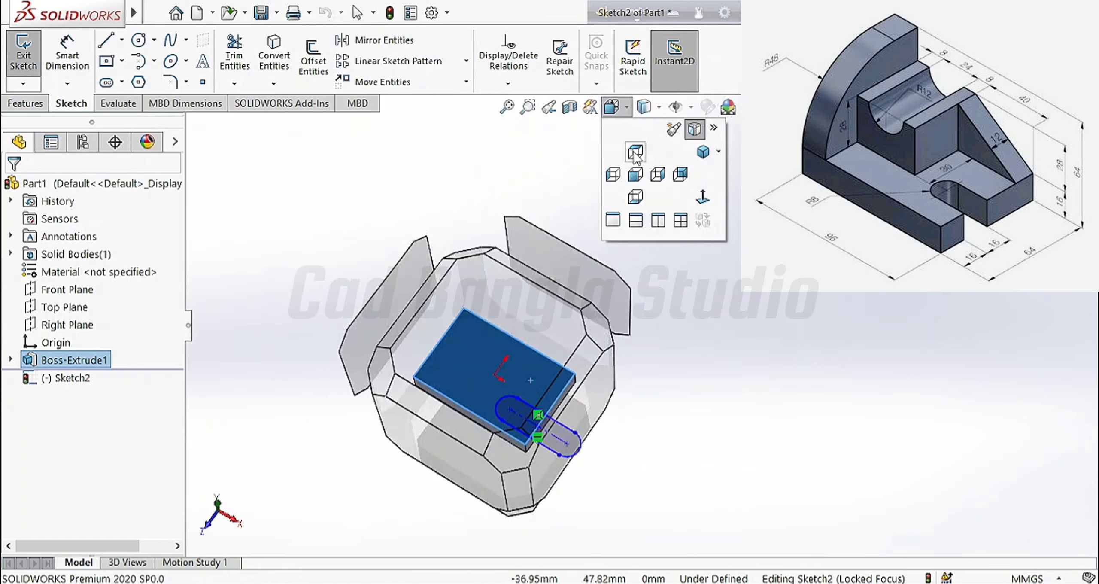
{"action": "left_click", "coordinate": [639, 159]}
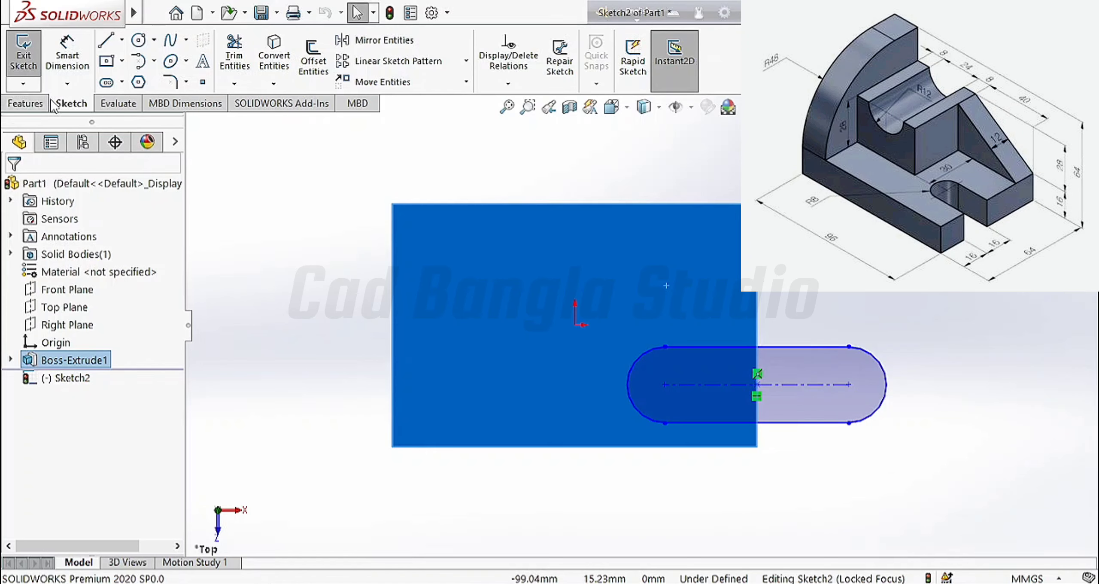
{"action": "left_click", "coordinate": [67, 56]}
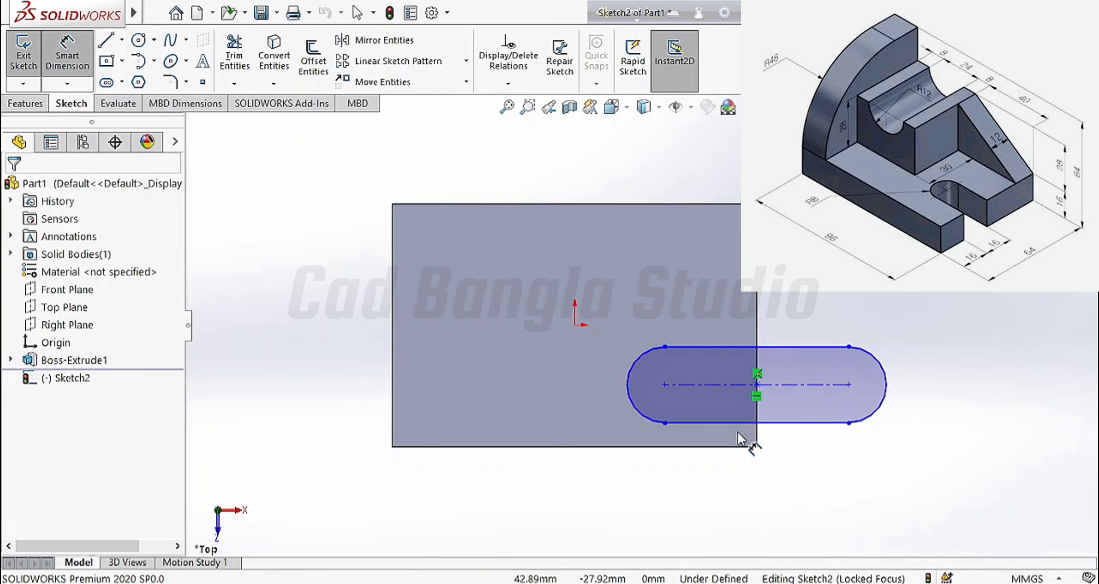
{"action": "left_click", "coordinate": [626, 399]}
{"action": "left_click", "coordinate": [532, 483]}
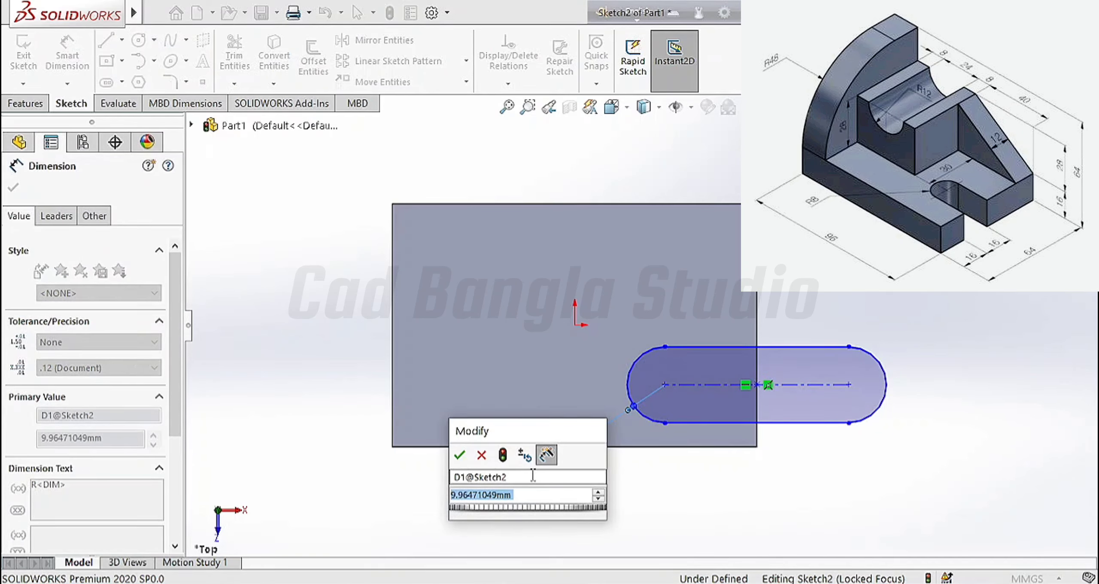
{"action": "type", "text": "8"}
{"action": "left_click", "coordinate": [460, 454]}
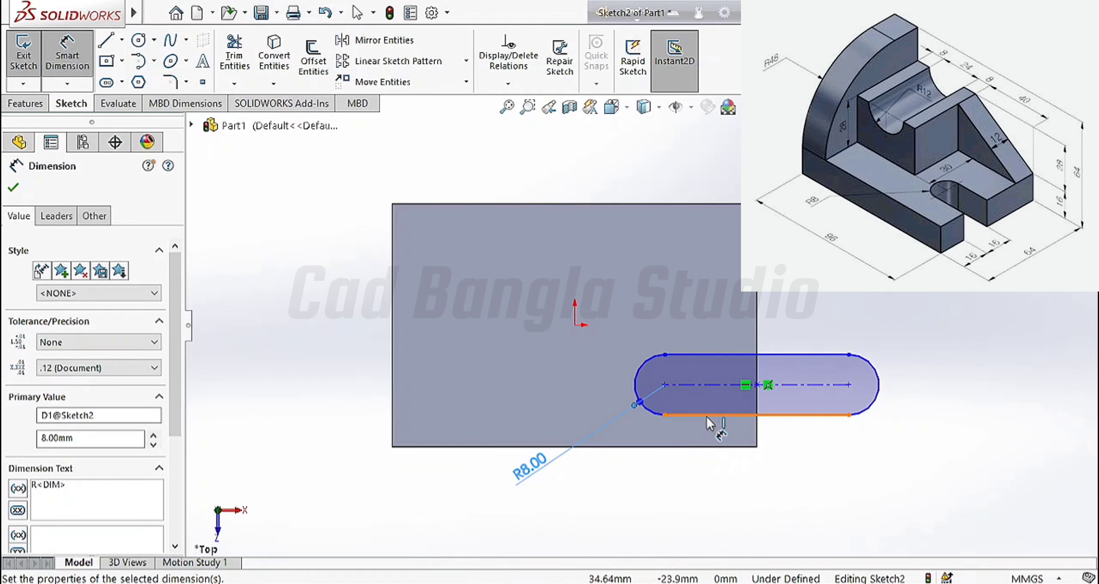
Dimension the distance from the slot's lower straight side to the block's nearest long edge as 16 mm
{"action": "left_click", "coordinate": [706, 415]}
{"action": "left_click", "coordinate": [708, 447]}
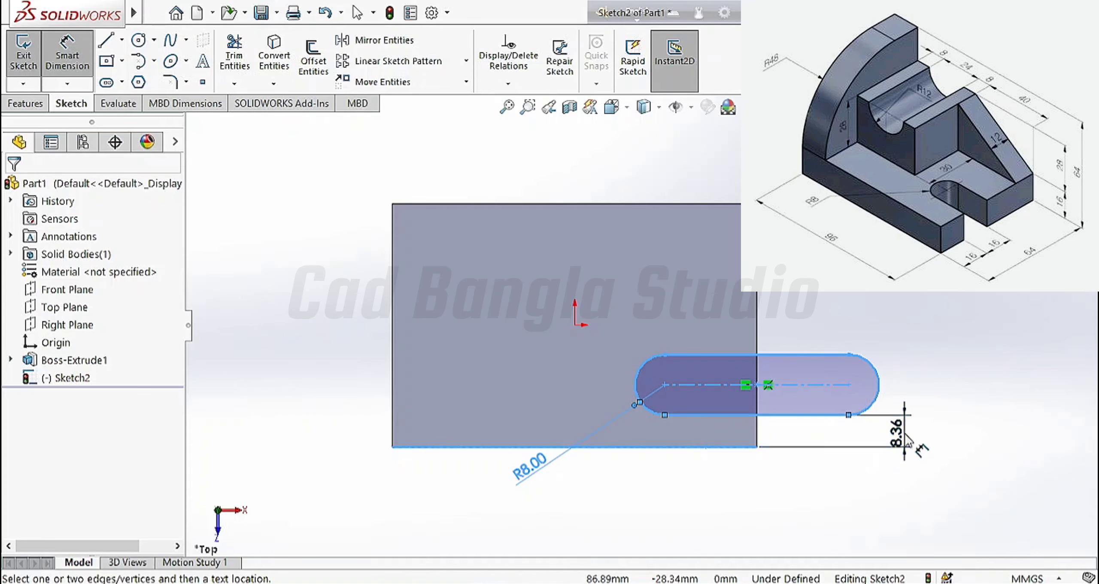
{"action": "left_click", "coordinate": [899, 443]}
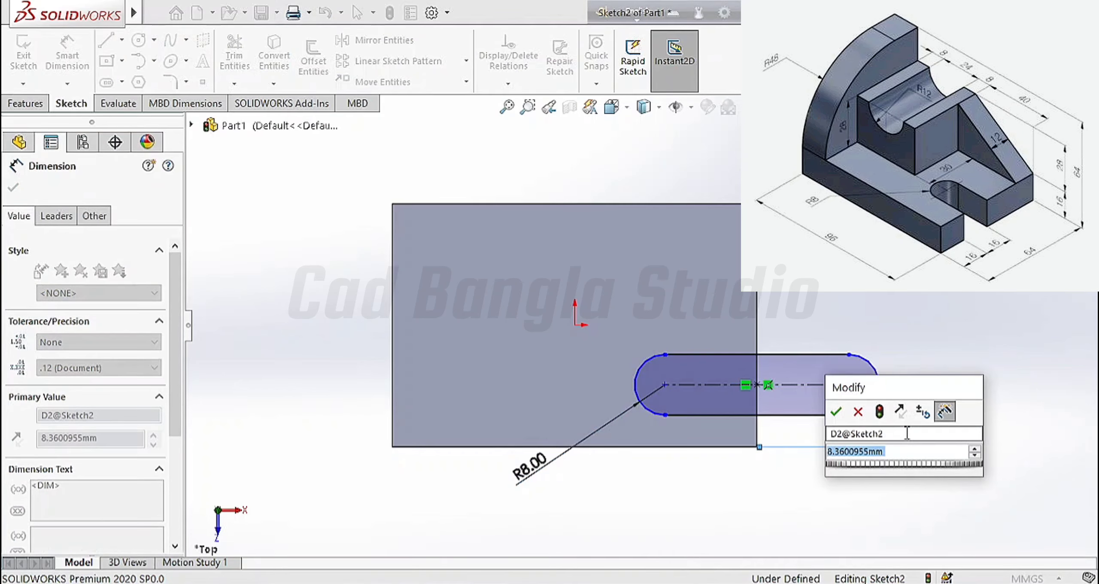
{"action": "type", "text": "16"}
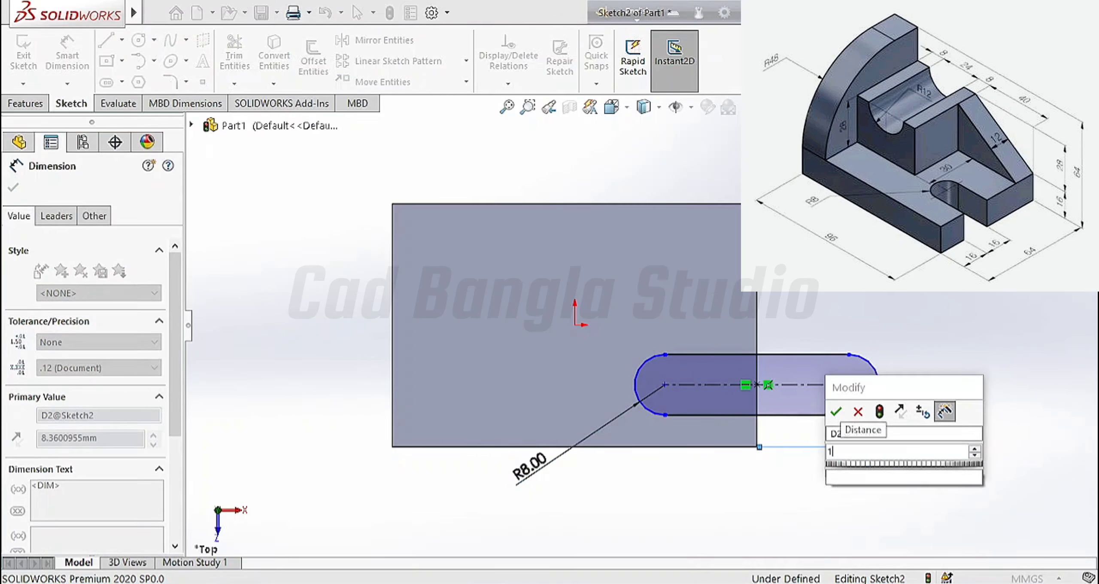
{"action": "left_click", "coordinate": [836, 412]}
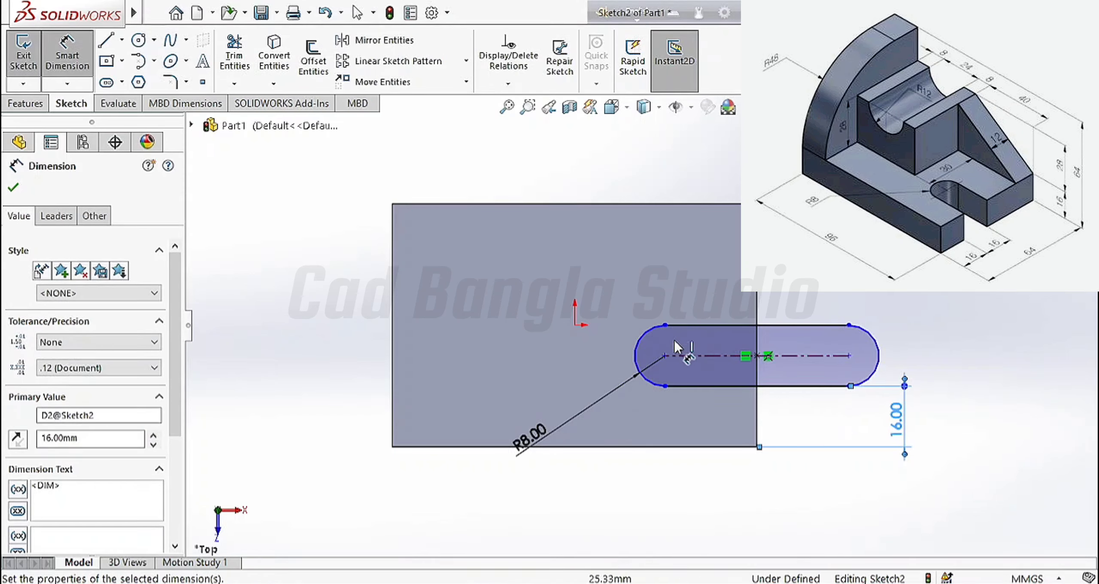
Set the distance between the slot's inner arc centre and the block's right-hand short edge to 20 mm
{"action": "left_click", "coordinate": [690, 358]}
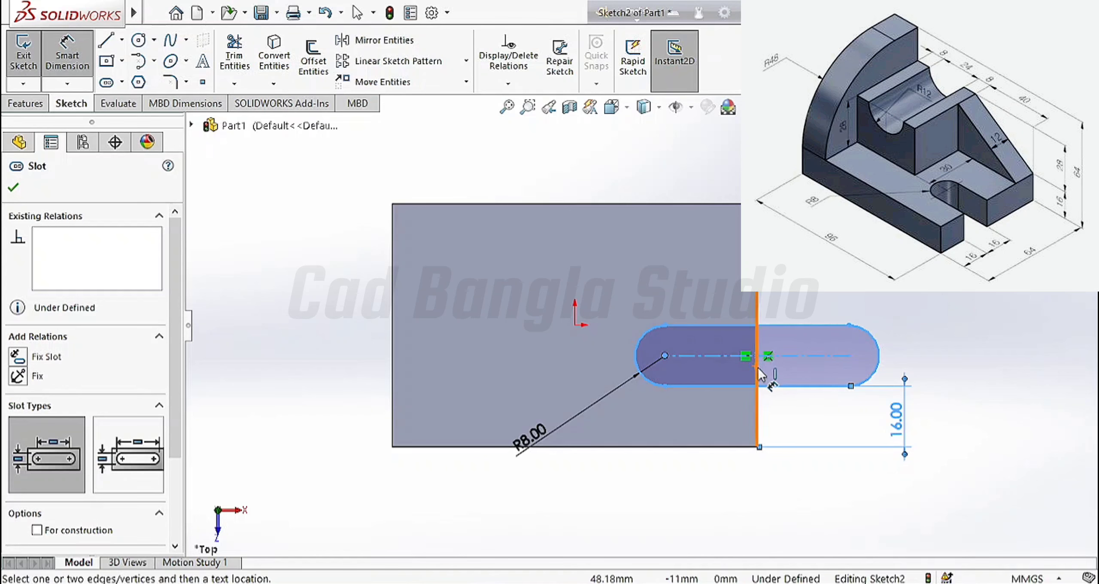
{"action": "left_click", "coordinate": [758, 363]}
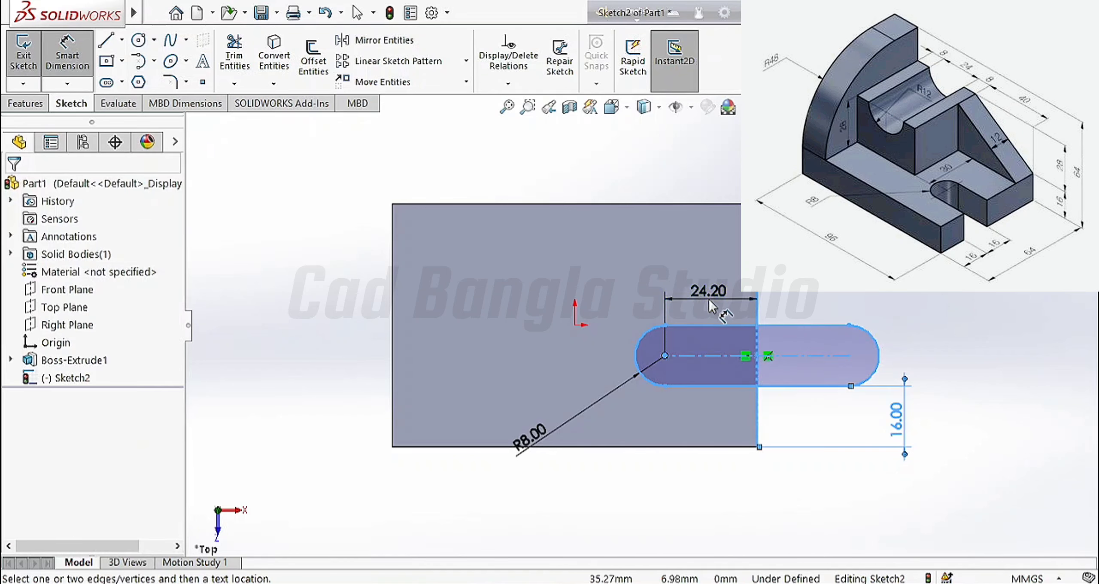
{"action": "left_click", "coordinate": [713, 299]}
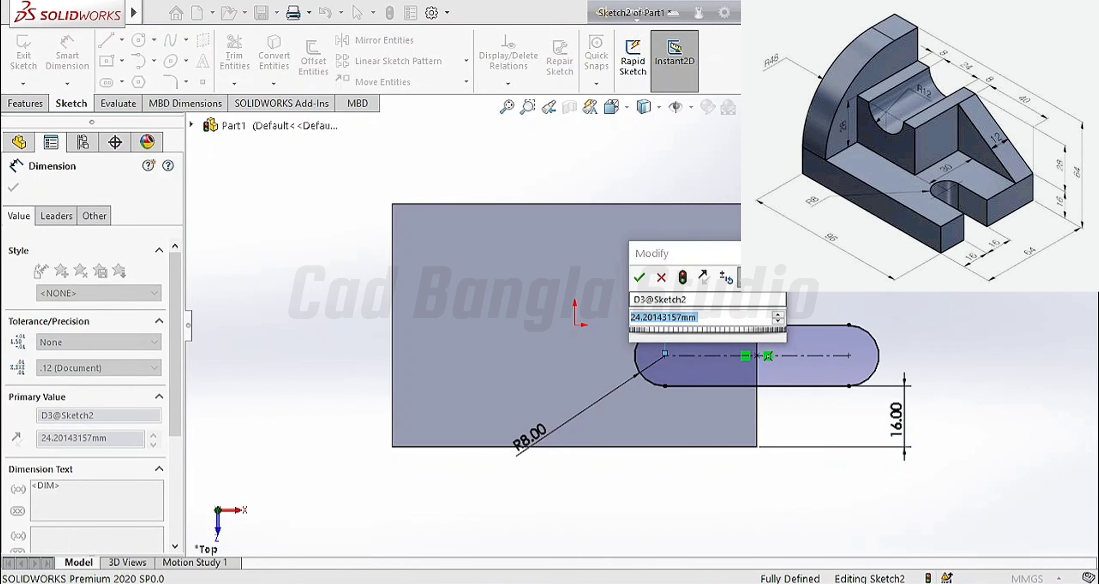
{"action": "type", "text": "24"}
{"action": "key", "text": "Return"}
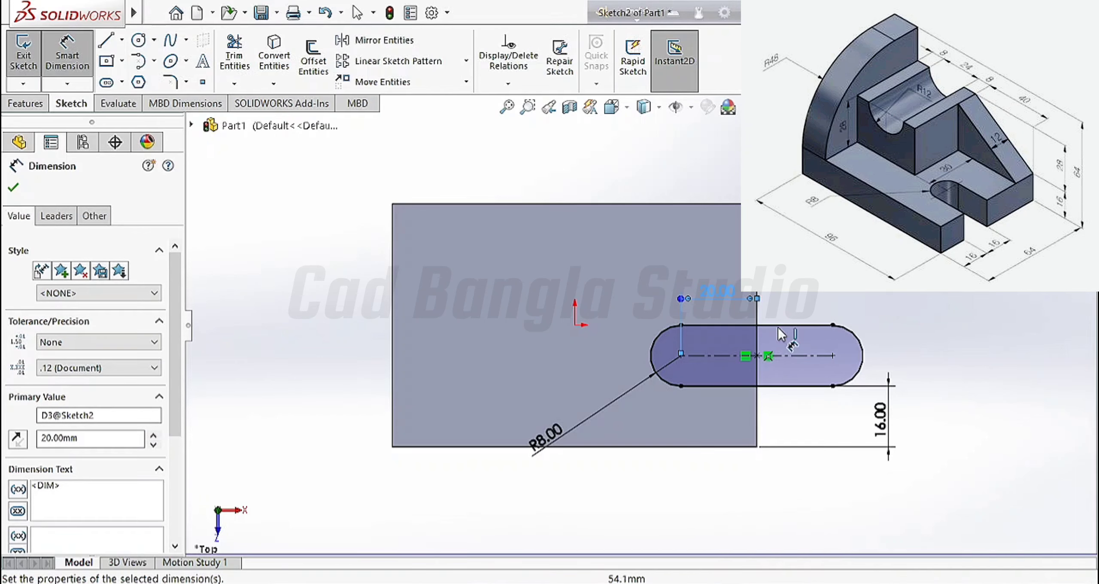
{"action": "left_click", "coordinate": [13, 187]}
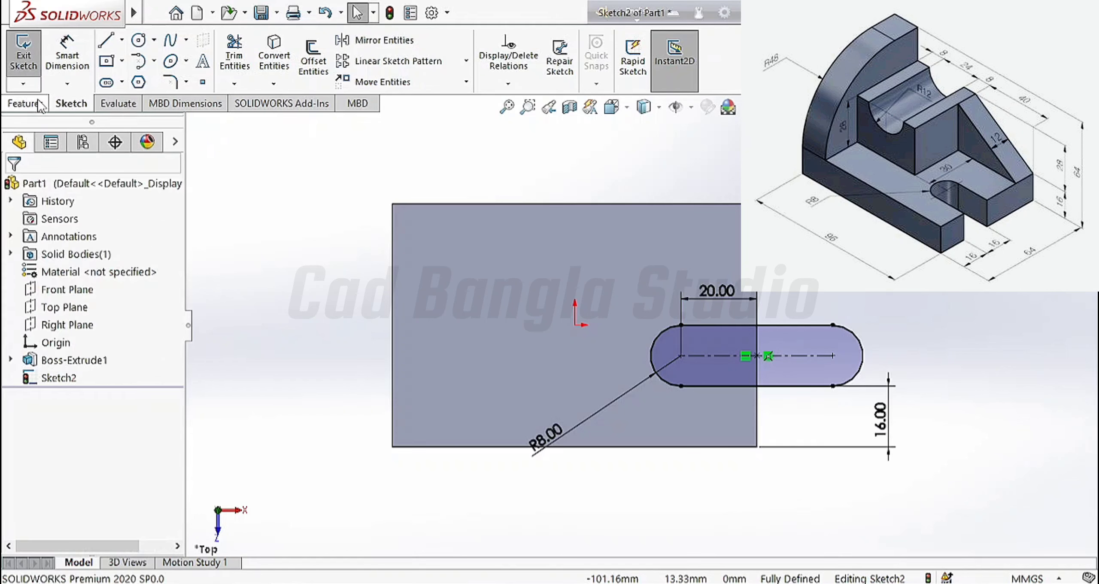
Cut-extrude the slot profile blind to a depth of 16 mm, with the start condition set to Offset at 0 mm
{"action": "left_click", "coordinate": [25, 103]}
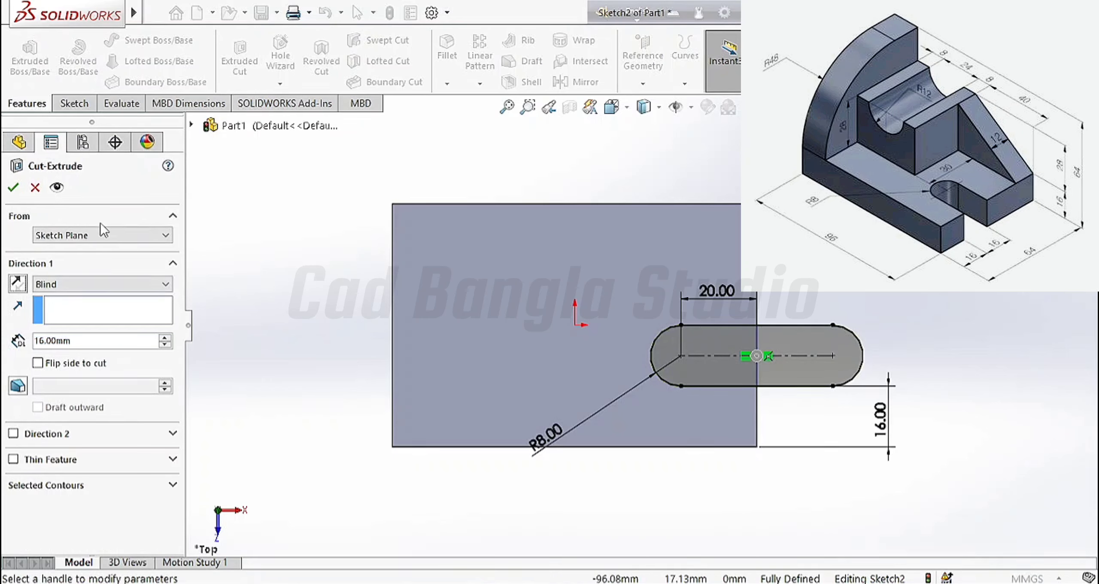
{"action": "left_click", "coordinate": [103, 236]}
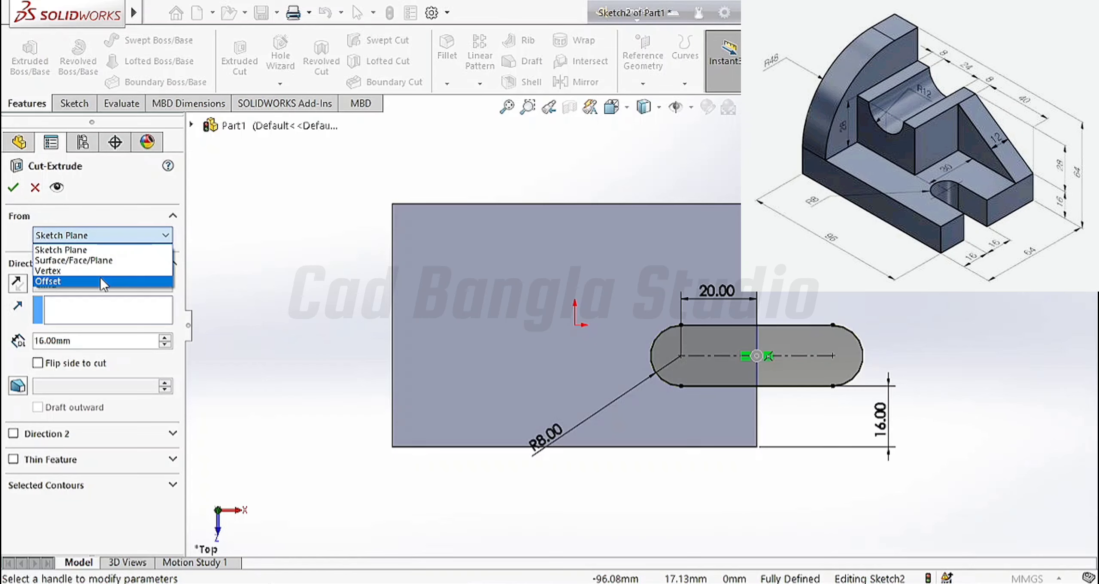
{"action": "left_click", "coordinate": [100, 279]}
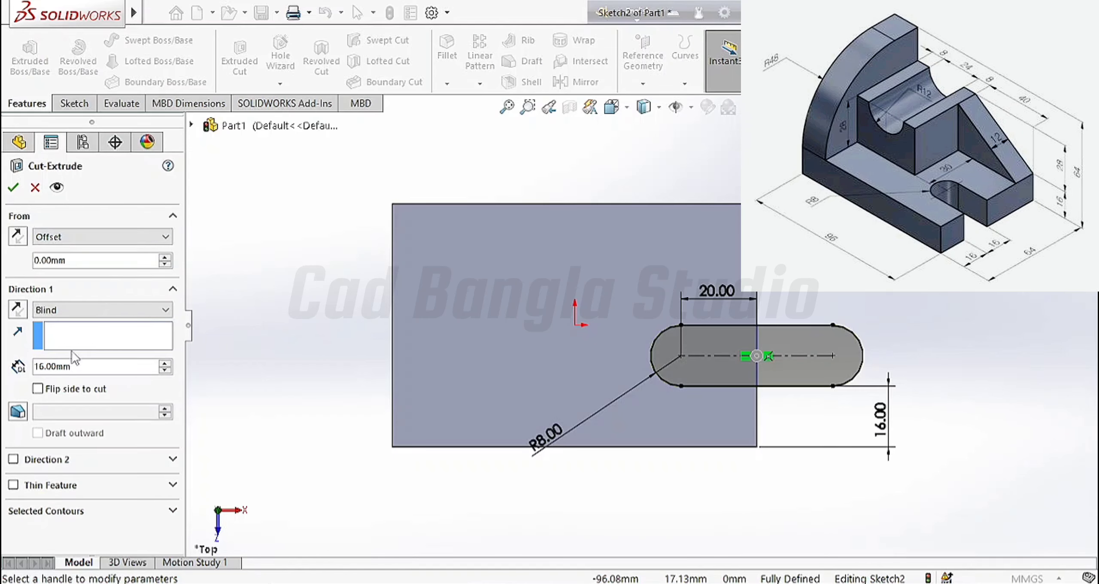
{"action": "left_click", "coordinate": [14, 188]}
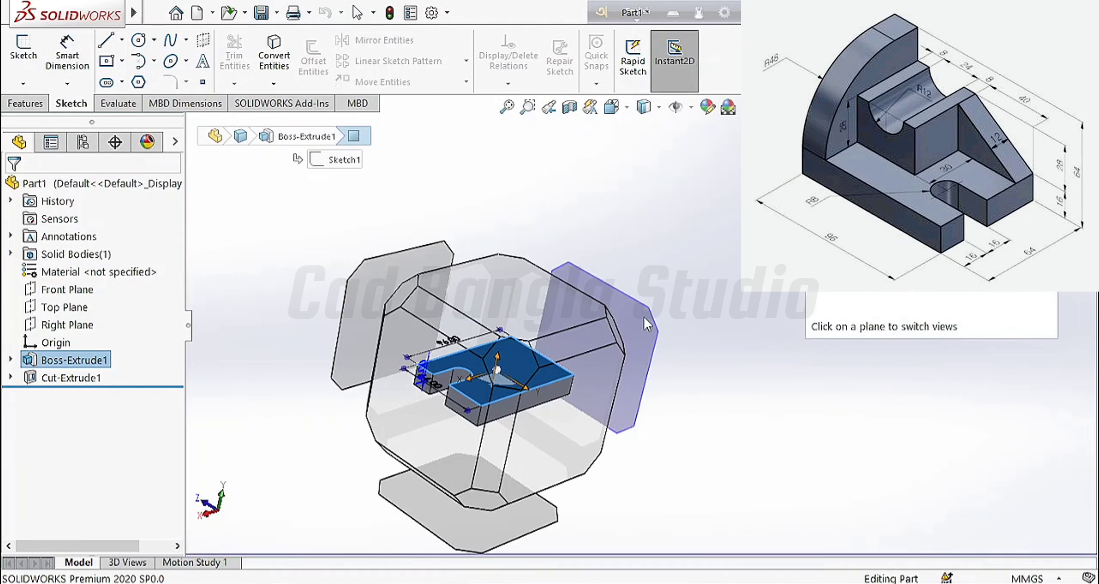
Sketch a corner rectangle about 64 mm wide and 67 mm high on the end face opposite the slot, starting from its lower-left corner
{"action": "left_click", "coordinate": [644, 317]}
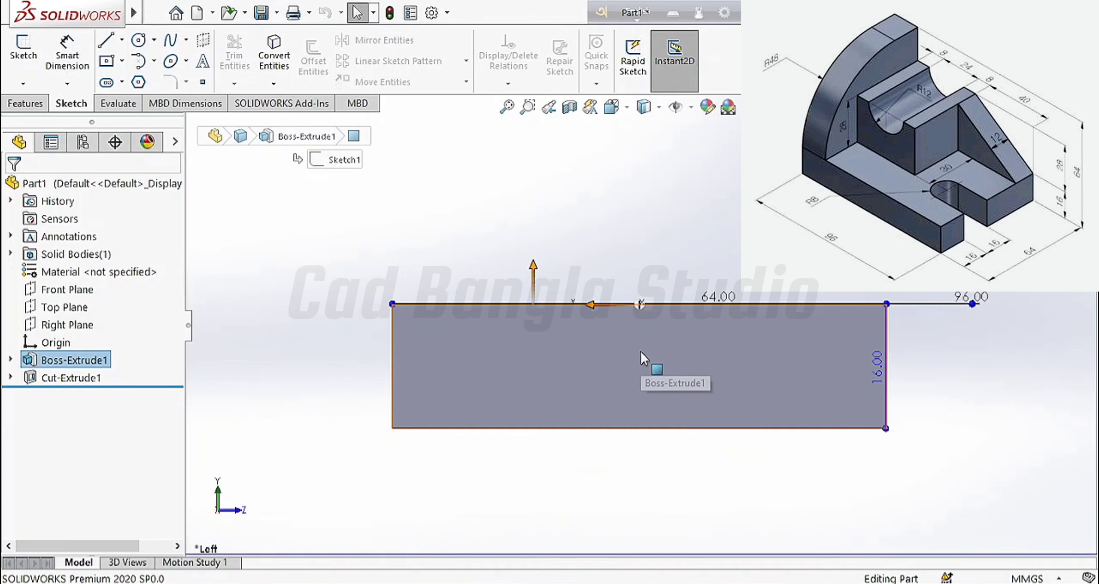
{"action": "left_click", "coordinate": [694, 342]}
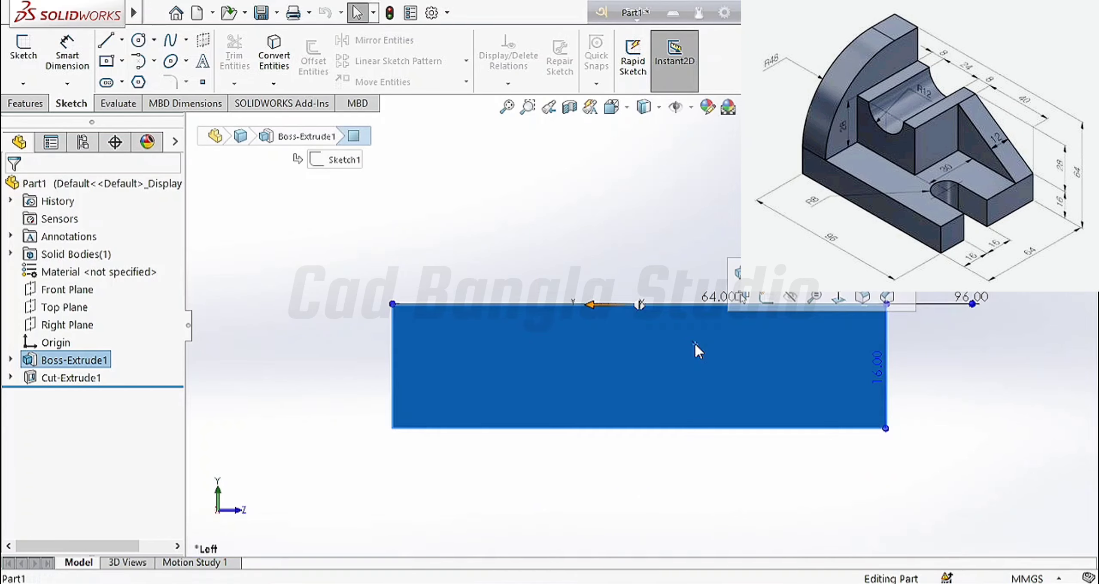
{"action": "left_click", "coordinate": [741, 297]}
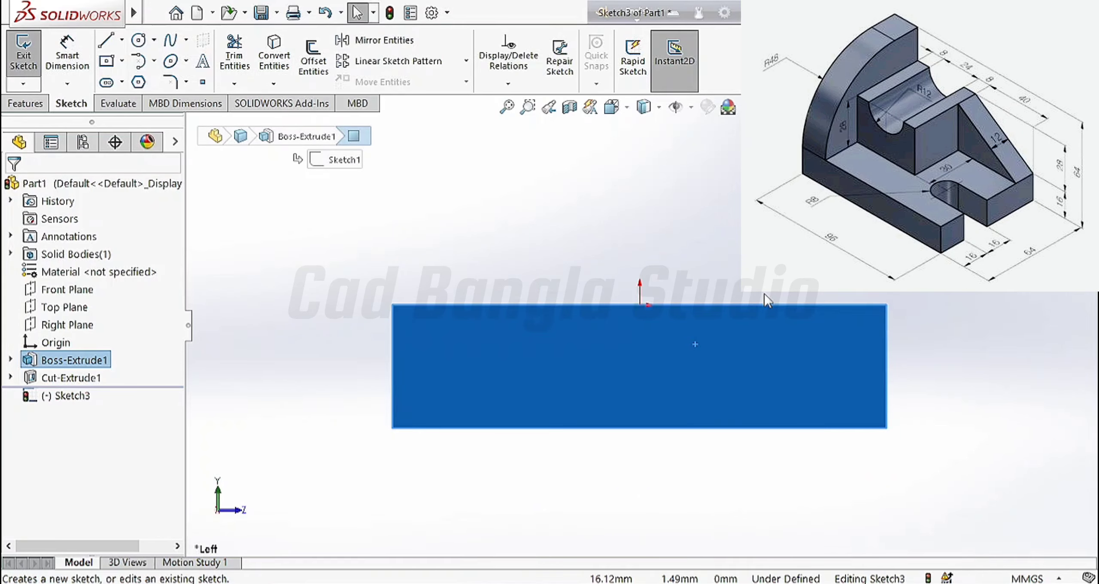
{"action": "middle_click_drag", "start_coordinate": [760, 300], "coordinate": [770, 328]}
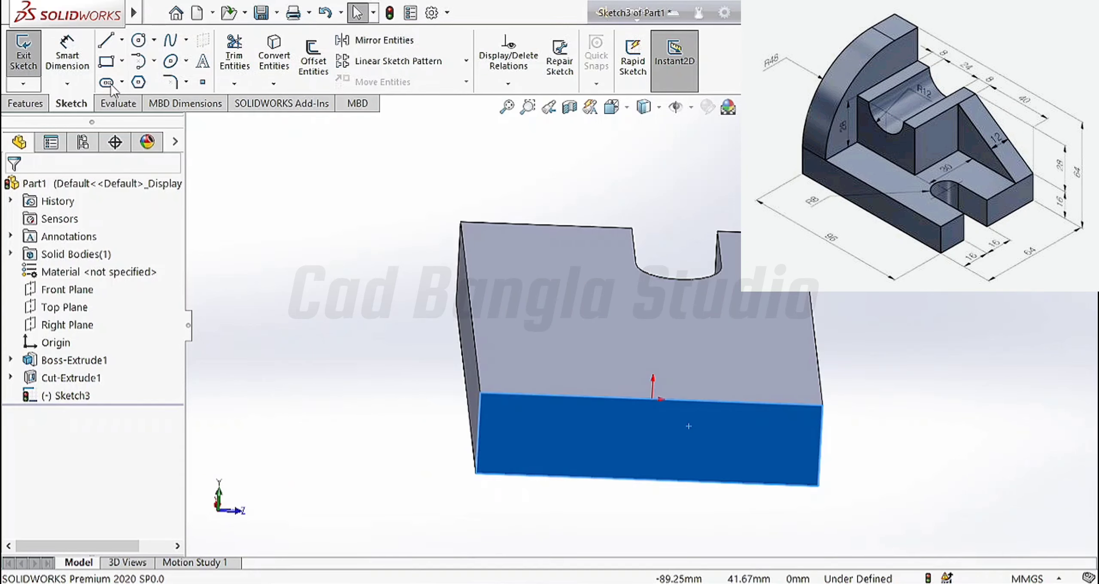
{"action": "left_click", "coordinate": [122, 61]}
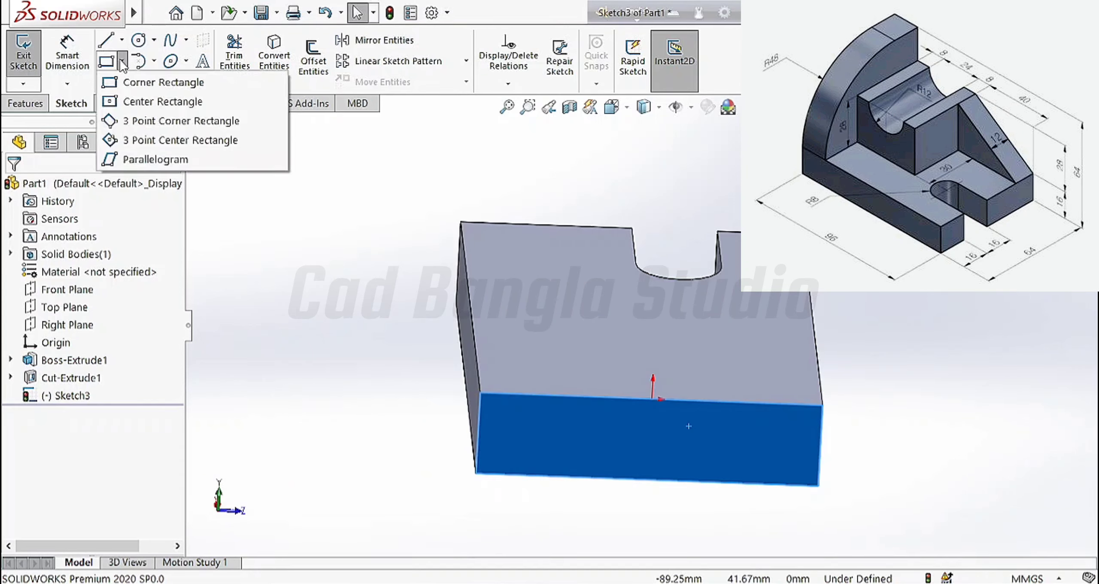
{"action": "left_click", "coordinate": [136, 83]}
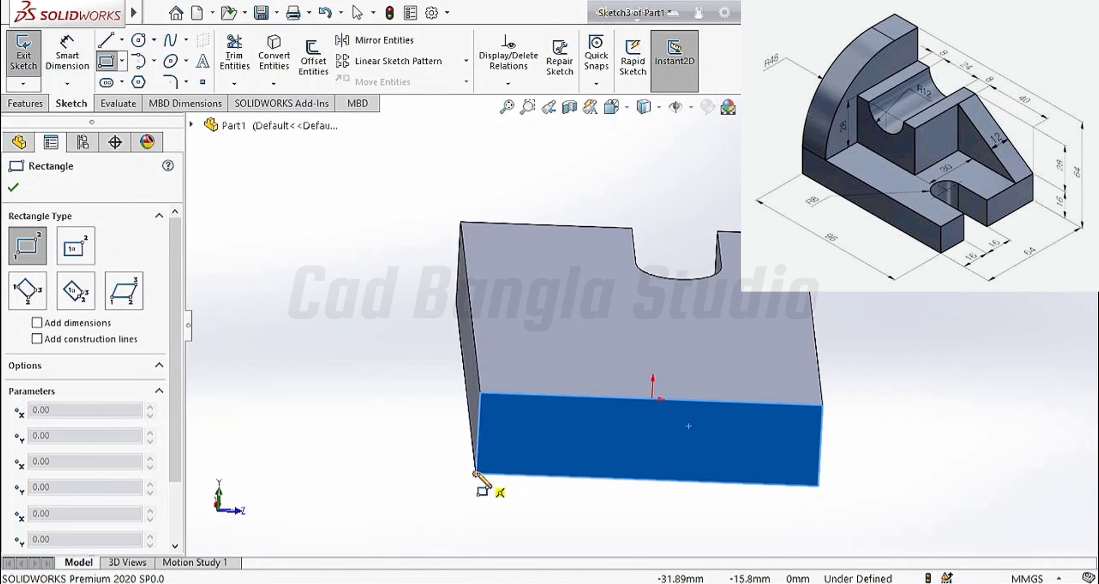
{"action": "left_click_drag", "start_coordinate": [476, 472], "coordinate": [481, 465]}
{"action": "mouse_move", "coordinate": [537, 421]}
{"action": "left_mouse_down"}
{"action": "mouse_move", "coordinate": [708, 264]}
{"action": "mouse_move", "coordinate": [842, 216]}
{"action": "mouse_move", "coordinate": [825, 150]}
{"action": "mouse_move", "coordinate": [836, 148]}
{"action": "left_mouse_up"}
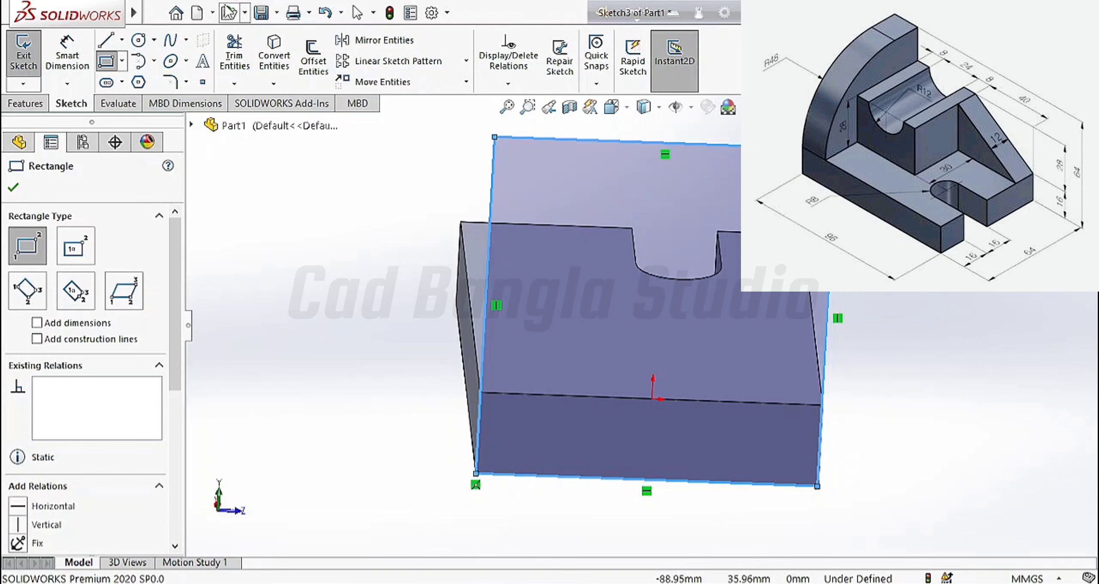
{"action": "left_click", "coordinate": [19, 192]}
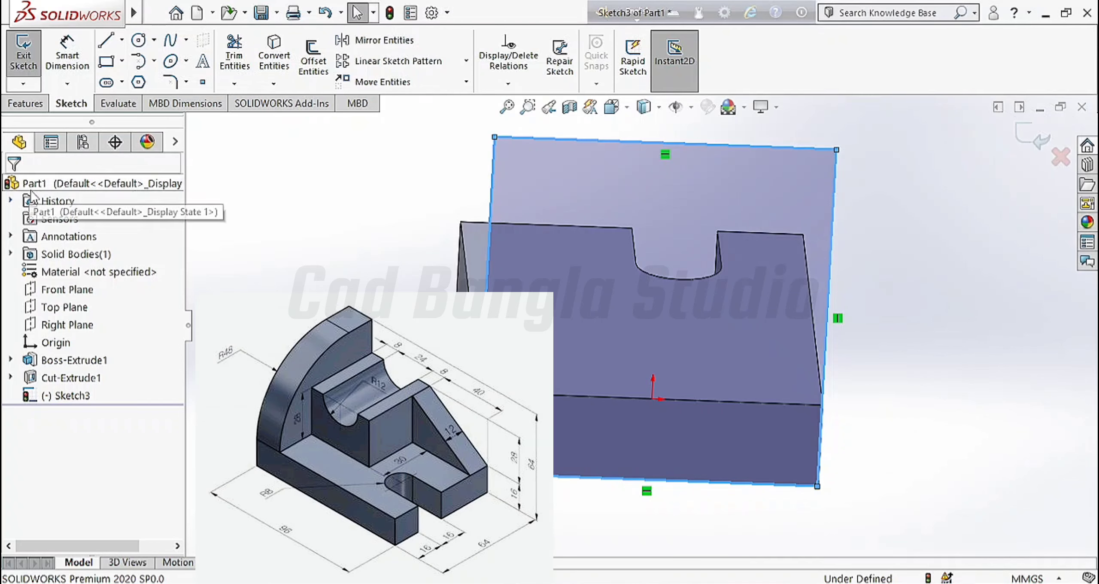
Dimension the end-face rectangle to 64 mm high and 64 mm wide
{"action": "left_click", "coordinate": [71, 77]}
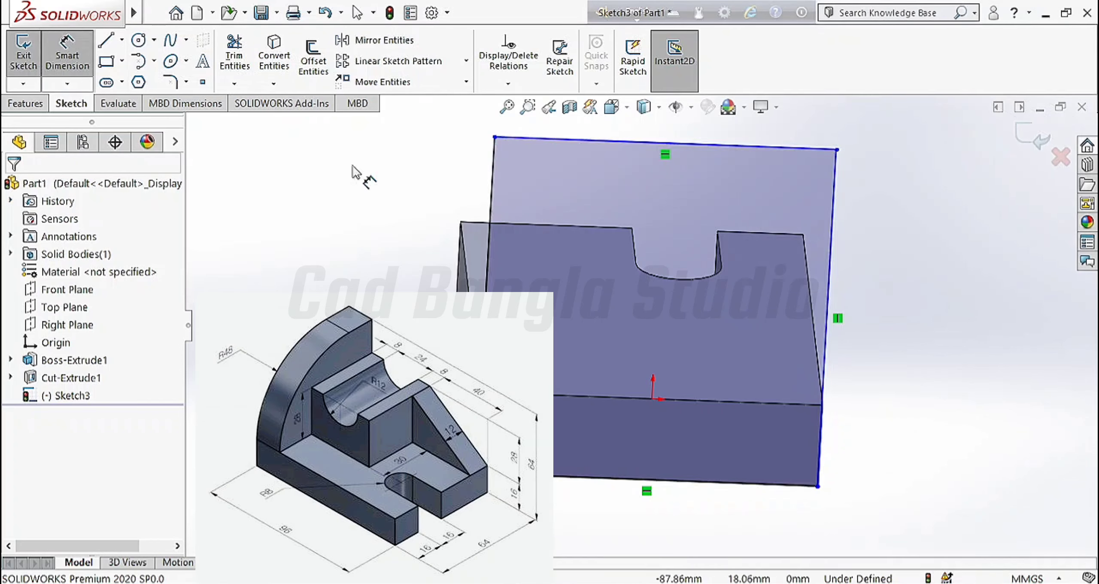
{"action": "left_click", "coordinate": [832, 275]}
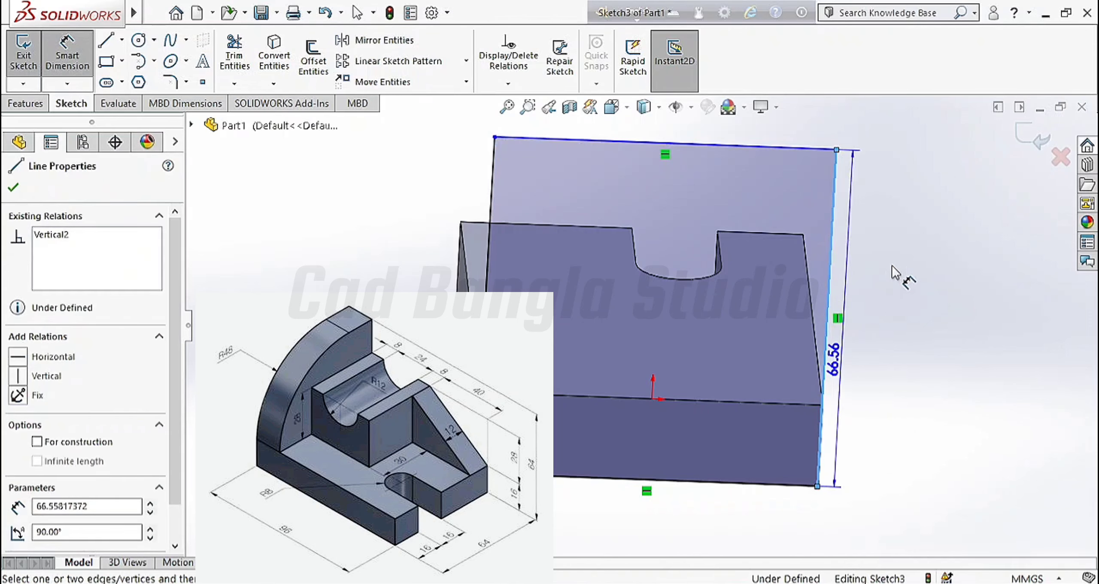
{"action": "type", "text": "64"}
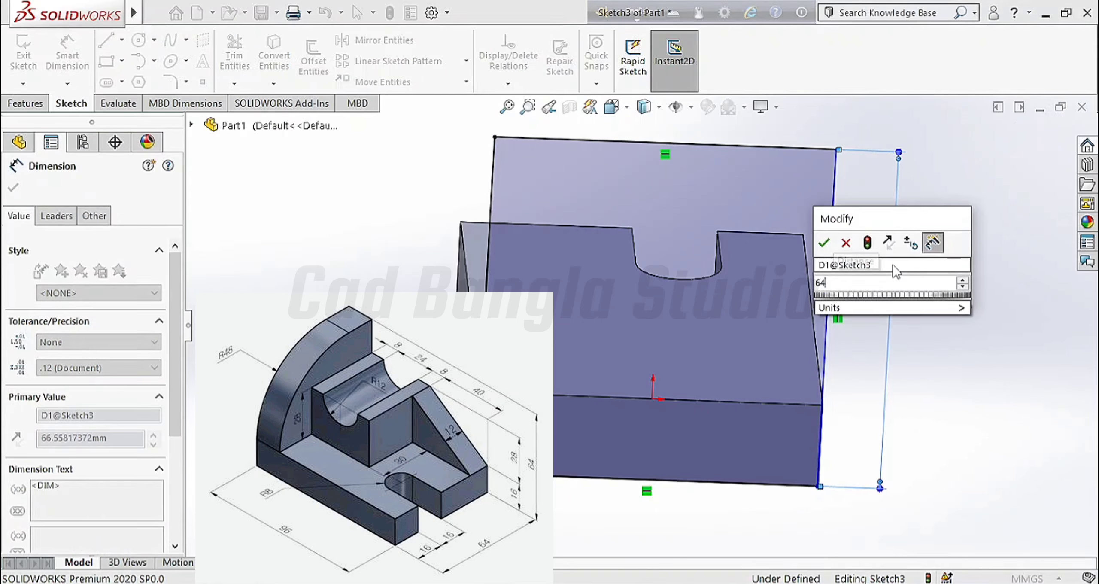
{"action": "left_click", "coordinate": [822, 243]}
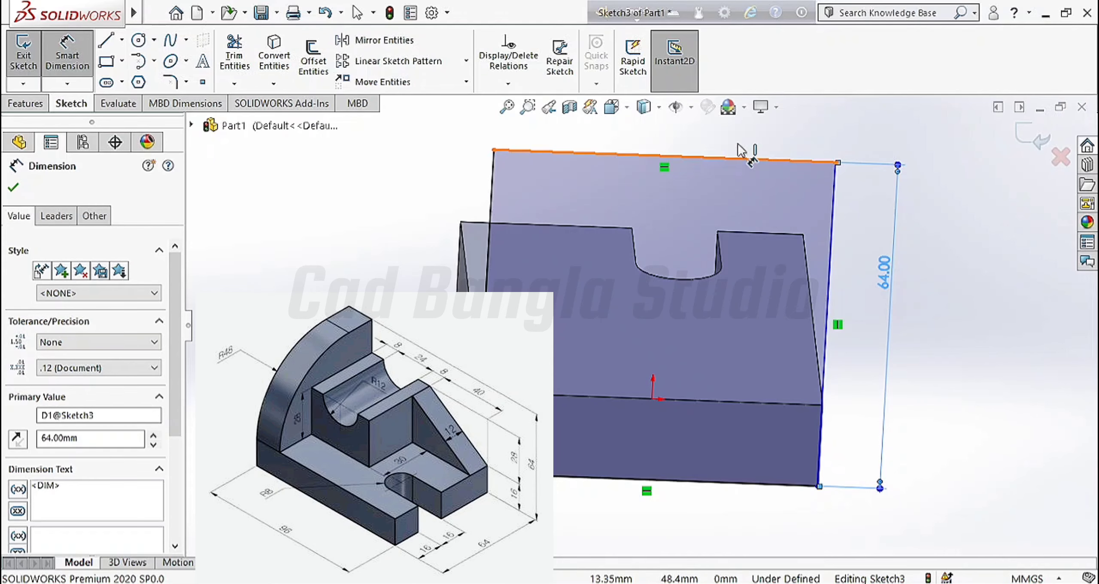
{"action": "left_click", "coordinate": [748, 159]}
{"action": "left_click", "coordinate": [743, 146]}
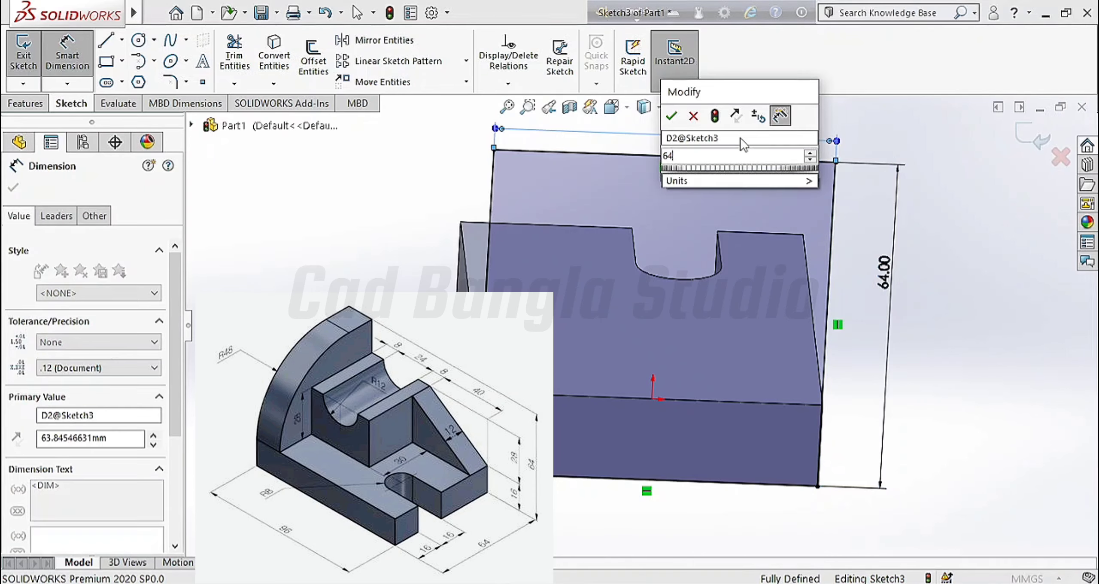
{"action": "type", "text": "64"}
{"action": "left_click", "coordinate": [671, 120]}
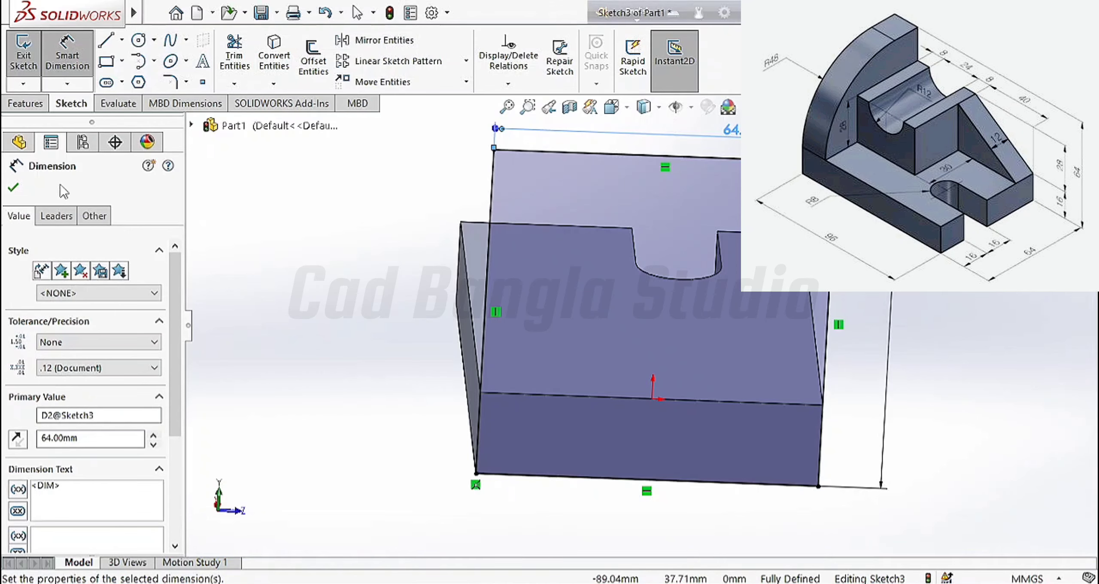
{"action": "left_click", "coordinate": [14, 188]}
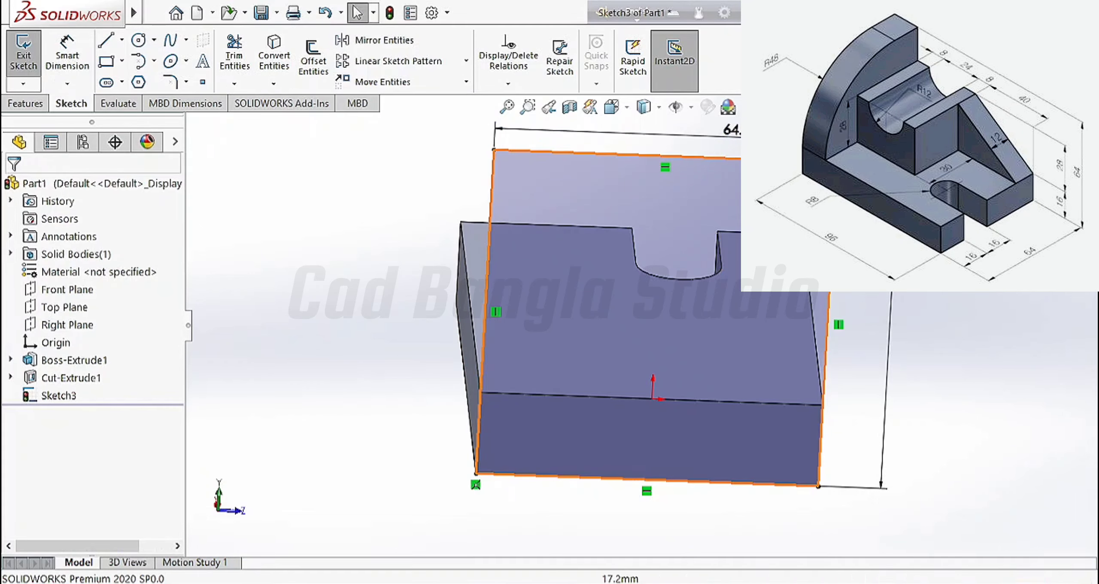
Round the rectangle's upper-right corner with a 48 mm sketch fillet between its top and right-hand lines
{"action": "left_click", "coordinate": [611, 107]}
{"action": "left_click", "coordinate": [636, 174]}
{"action": "left_click", "coordinate": [613, 174]}
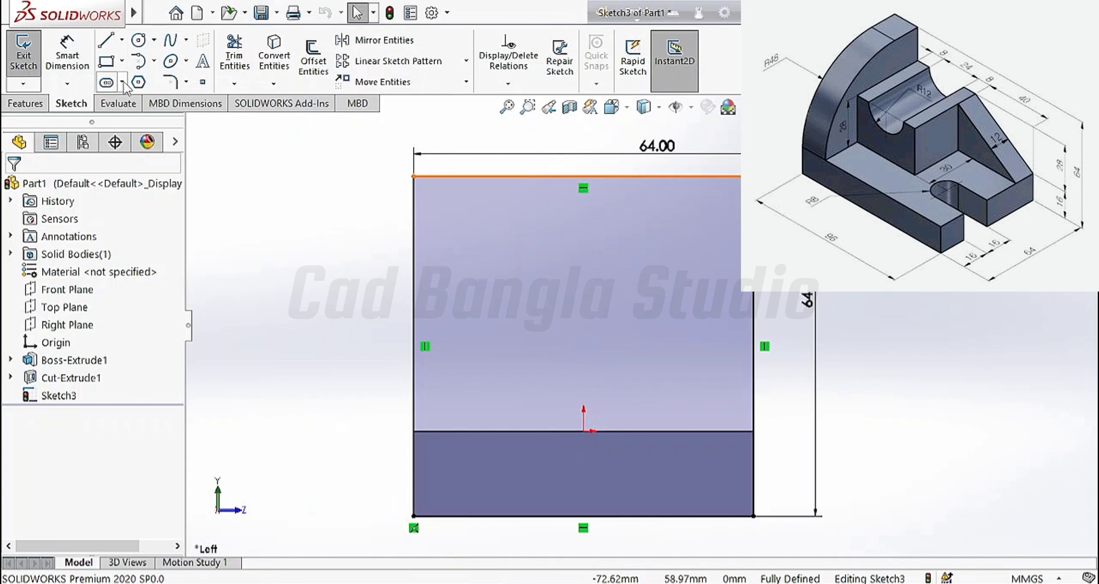
{"action": "left_click", "coordinate": [186, 83]}
{"action": "left_click", "coordinate": [202, 103]}
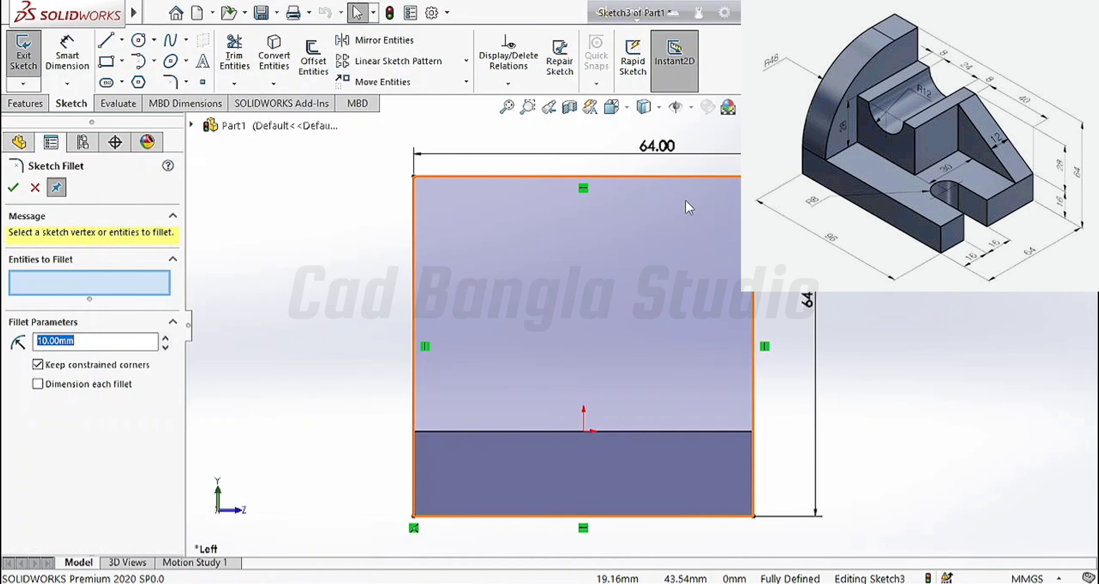
{"action": "left_click", "coordinate": [653, 176]}
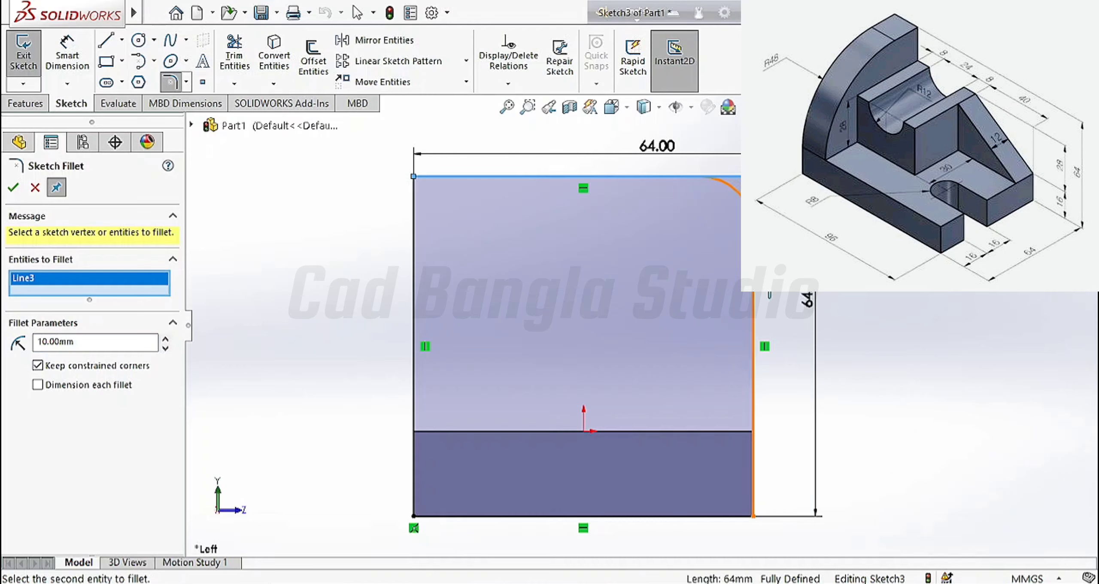
{"action": "left_click", "coordinate": [753, 296]}
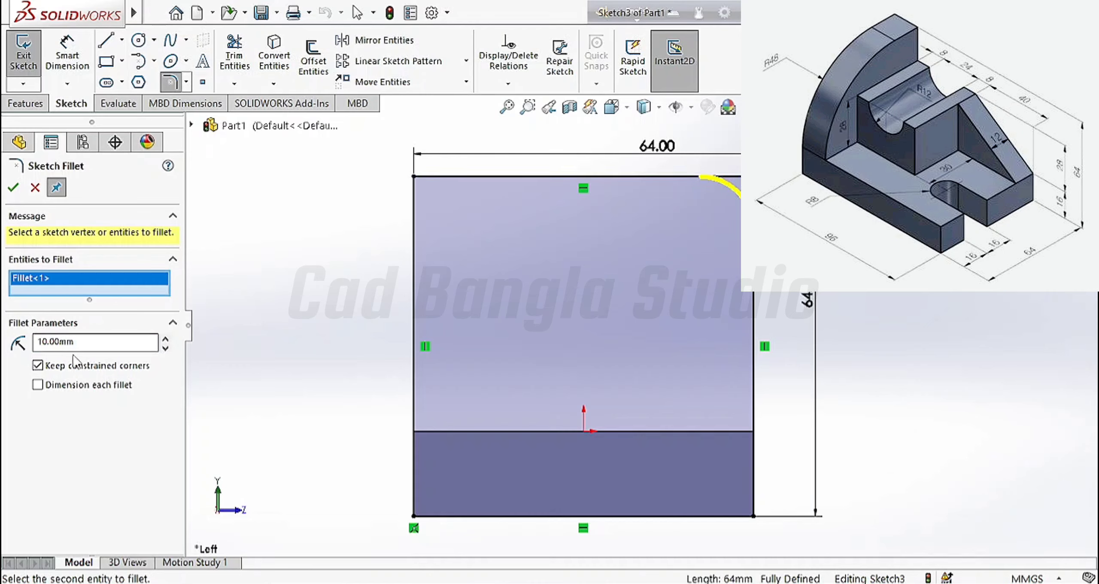
{"action": "left_click_drag", "start_coordinate": [89, 337], "coordinate": [30, 343]}
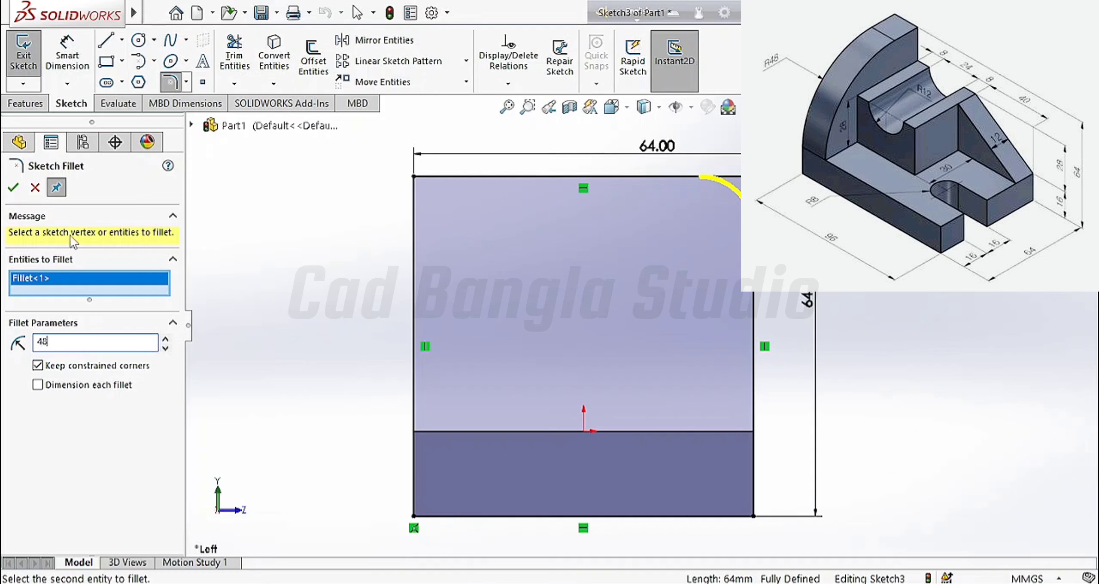
{"action": "type", "text": "48"}
{"action": "left_click", "coordinate": [14, 188]}
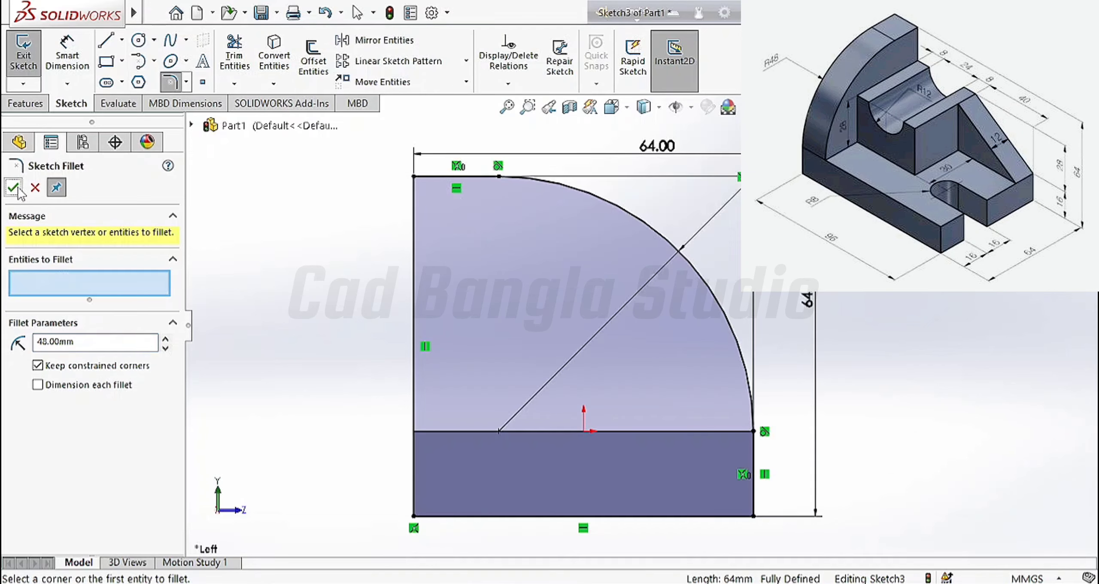
{"action": "key", "text": "f"}
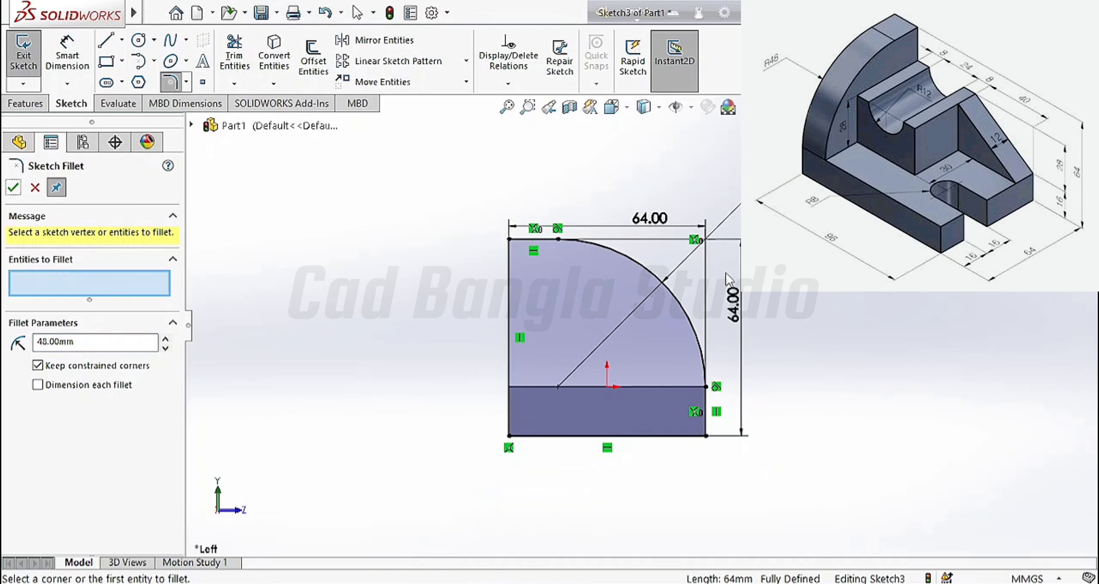
Extrude the rounded end-plate profile blind 16 mm, with the direction reversed so that it runs over the base
{"action": "key", "text": "ctrl+7"}
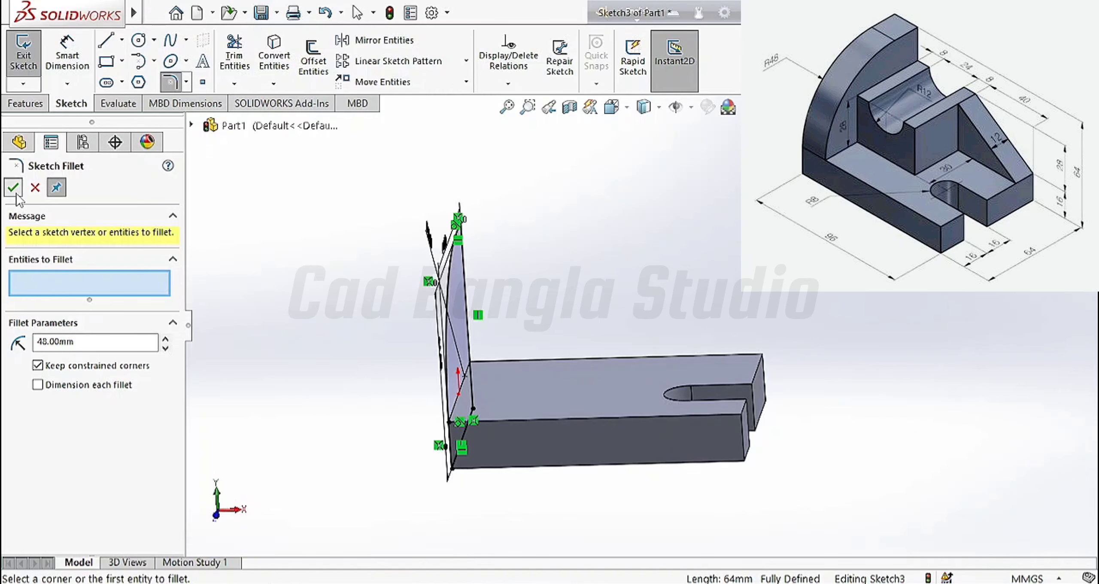
{"action": "left_click", "coordinate": [14, 191]}
{"action": "left_click", "coordinate": [24, 104]}
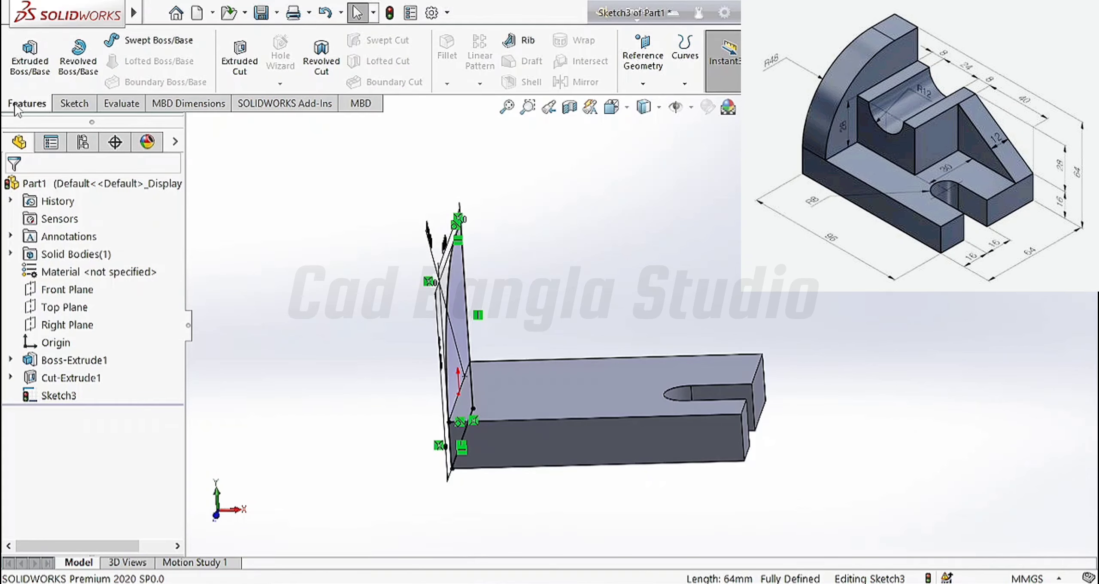
{"action": "left_click", "coordinate": [28, 64]}
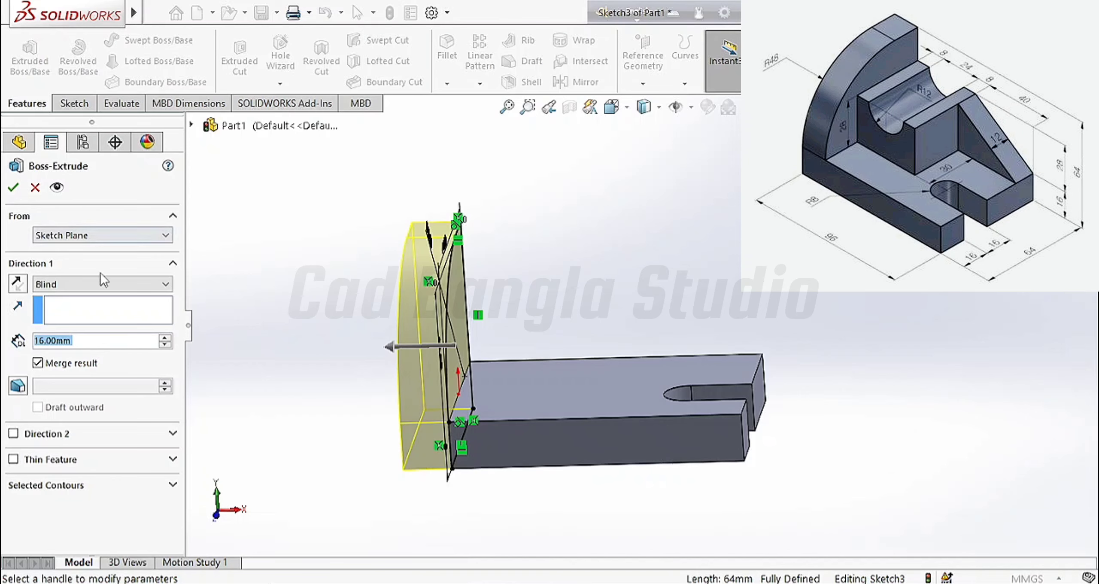
{"action": "left_click", "coordinate": [85, 304]}
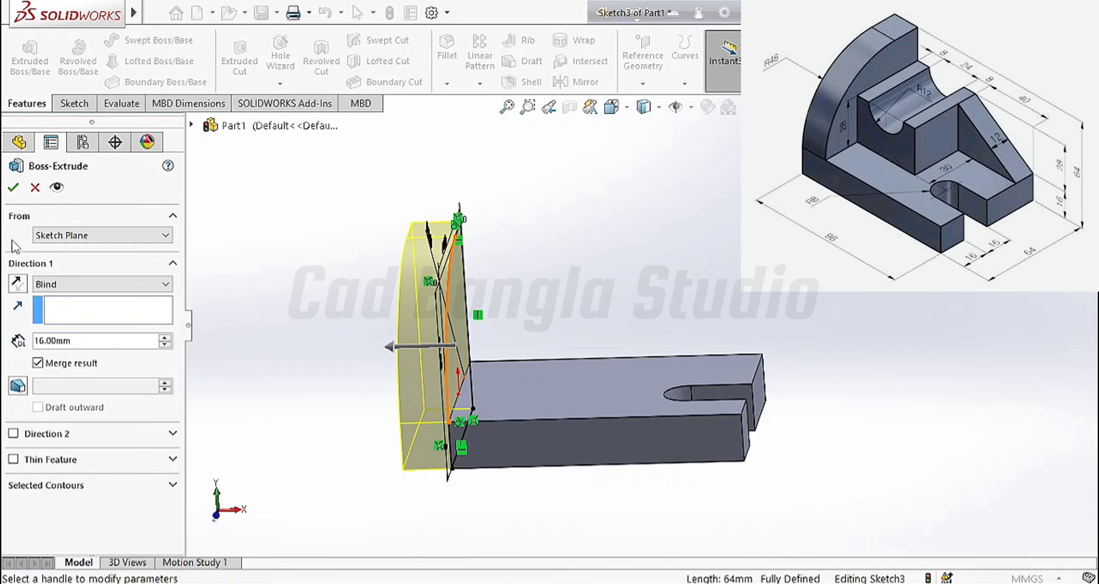
{"action": "left_click", "coordinate": [17, 284]}
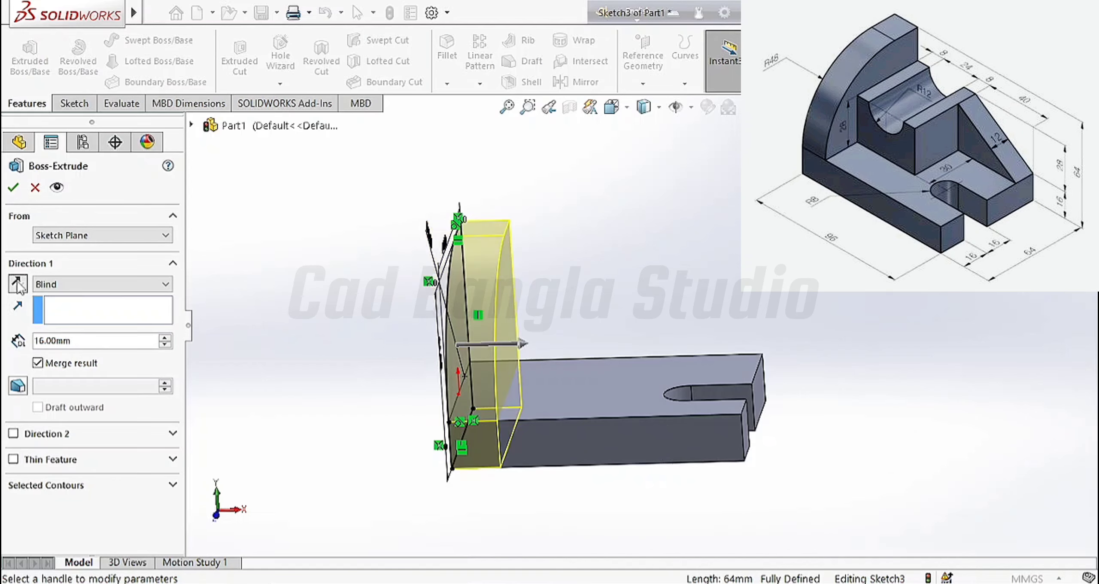
{"action": "left_click", "coordinate": [14, 192]}
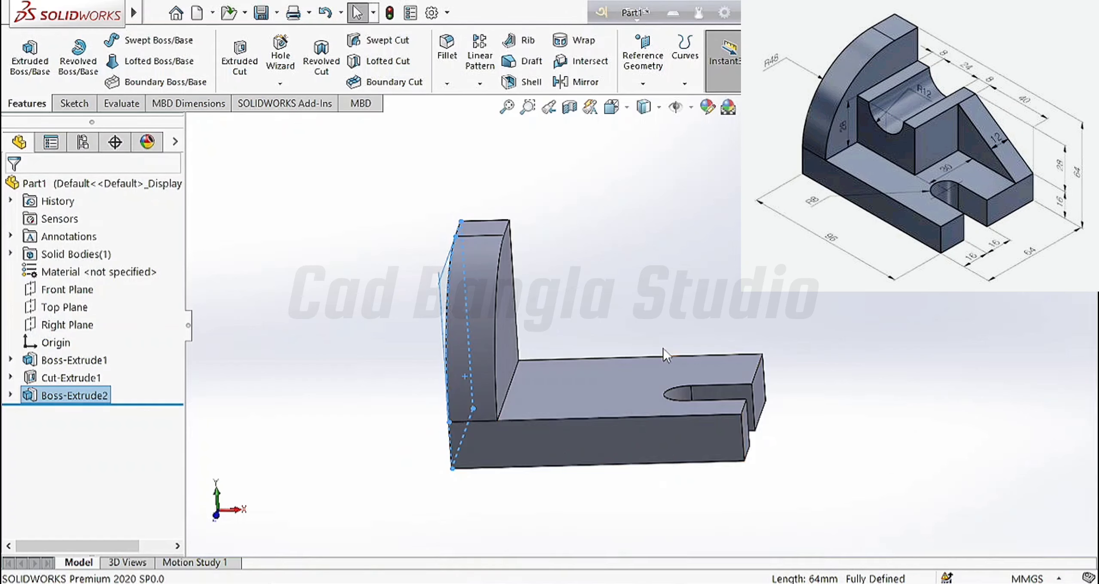
Sketch a corner rectangle about 38 mm by 32 mm on the base's top face, starting where the end plate meets the back edge
{"action": "middle_click_drag", "start_coordinate": [664, 355], "coordinate": [524, 382]}
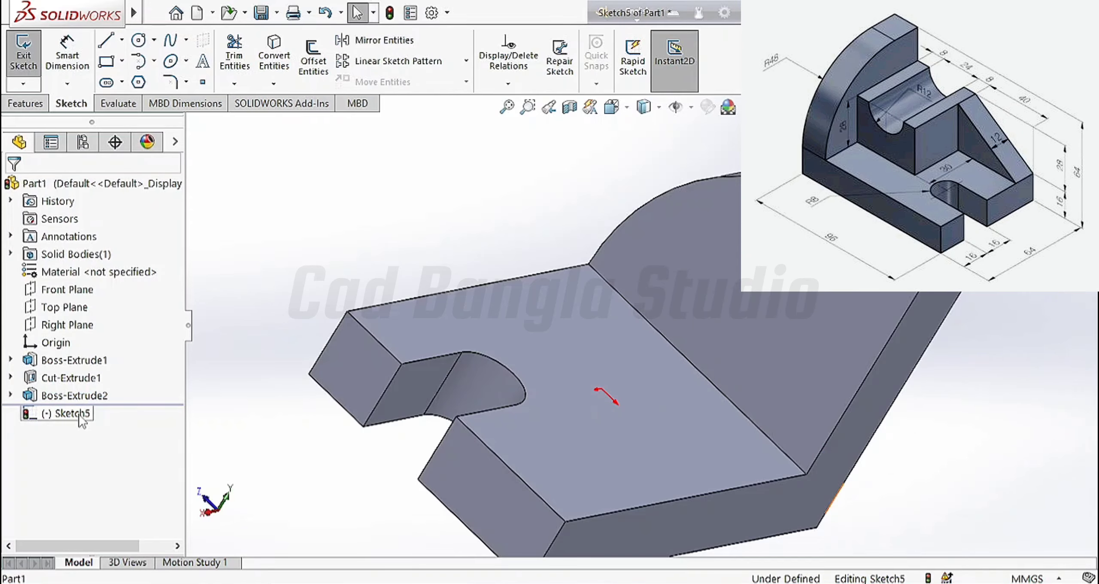
{"action": "left_click", "coordinate": [79, 414]}
{"action": "left_click", "coordinate": [117, 392]}
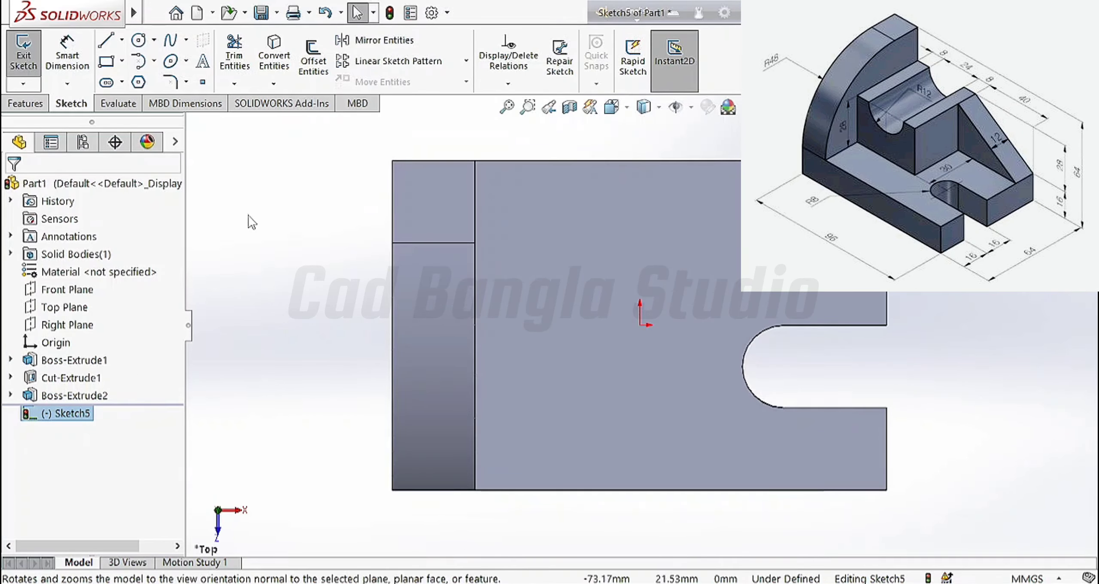
{"action": "left_click", "coordinate": [123, 63]}
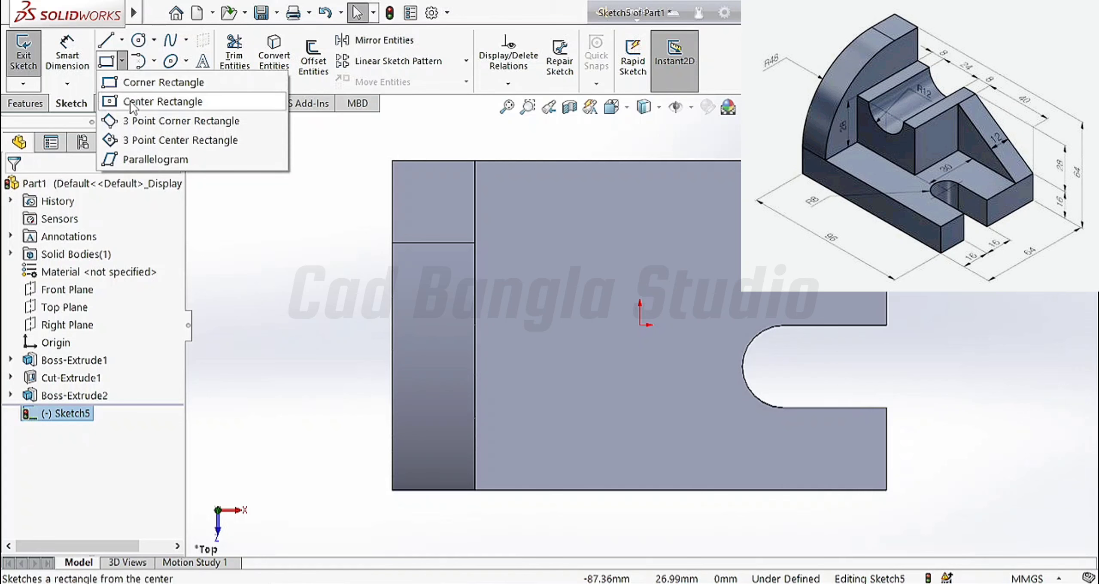
{"action": "left_click", "coordinate": [137, 82]}
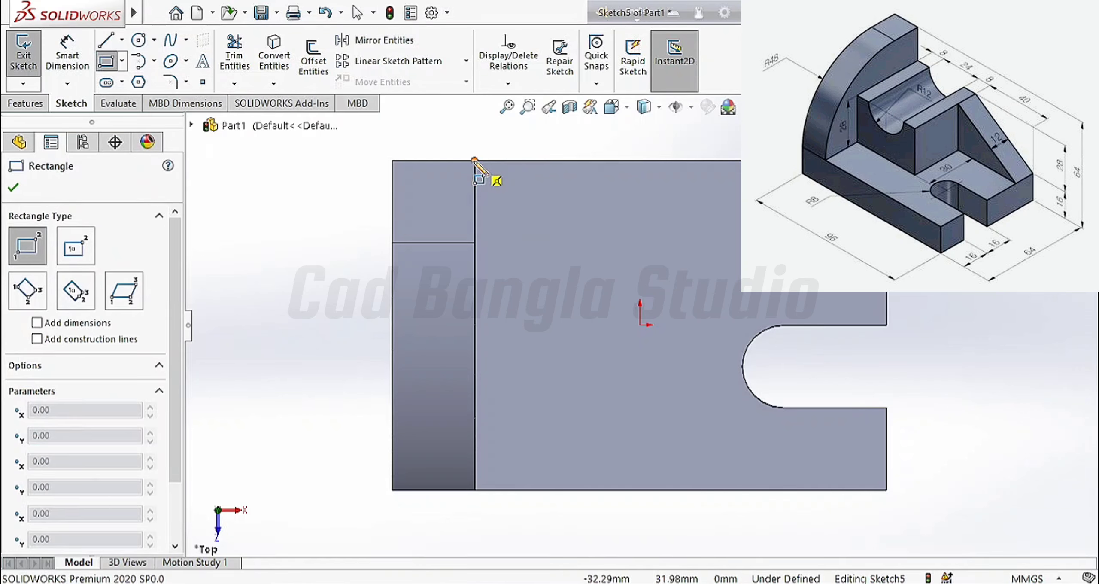
{"action": "left_click", "coordinate": [474, 160]}
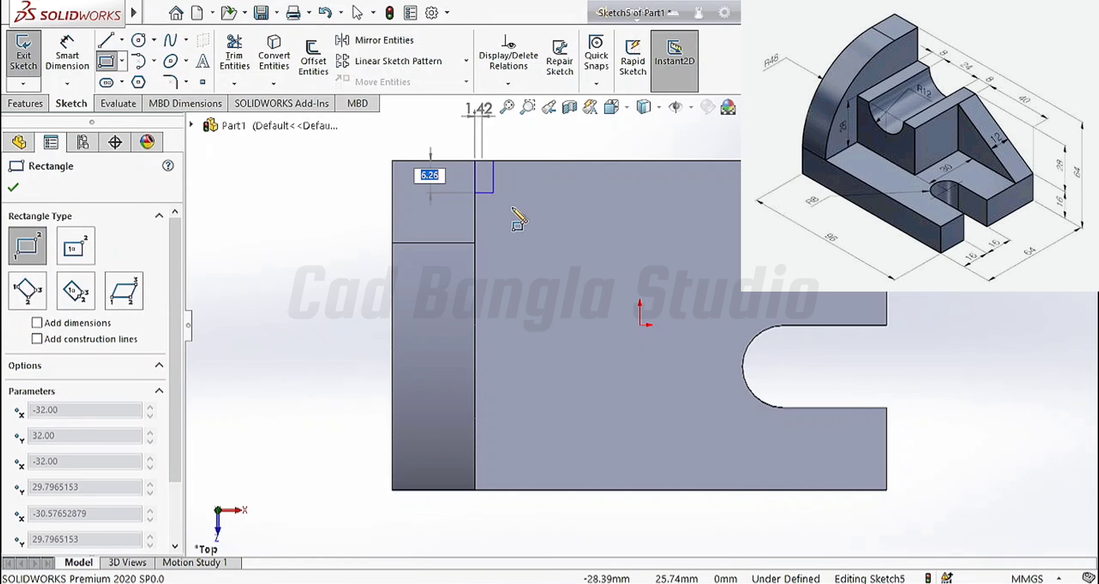
{"action": "left_click", "coordinate": [671, 325]}
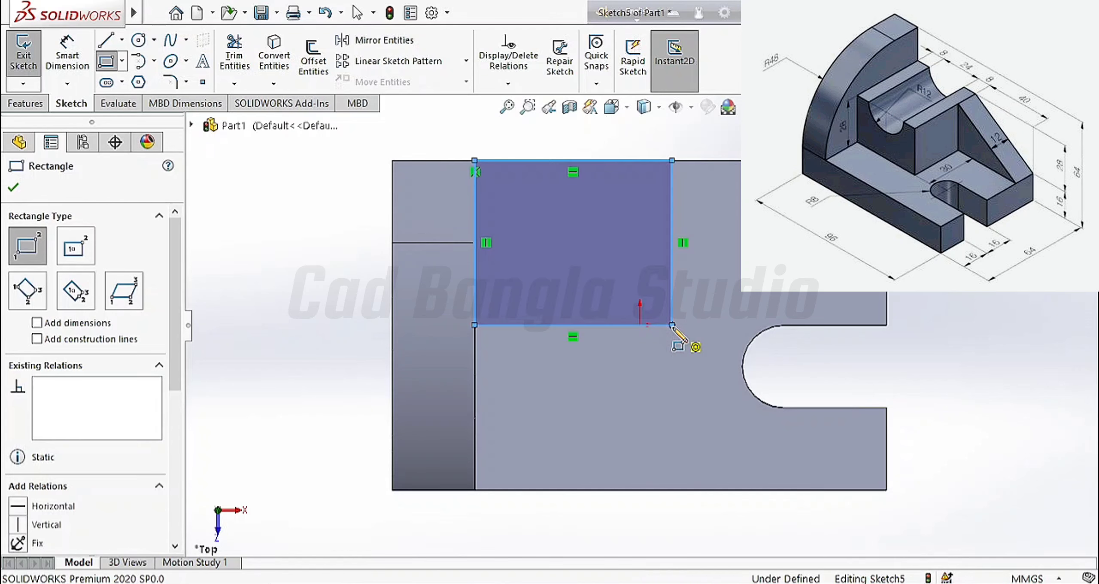
{"action": "left_click", "coordinate": [13, 189]}
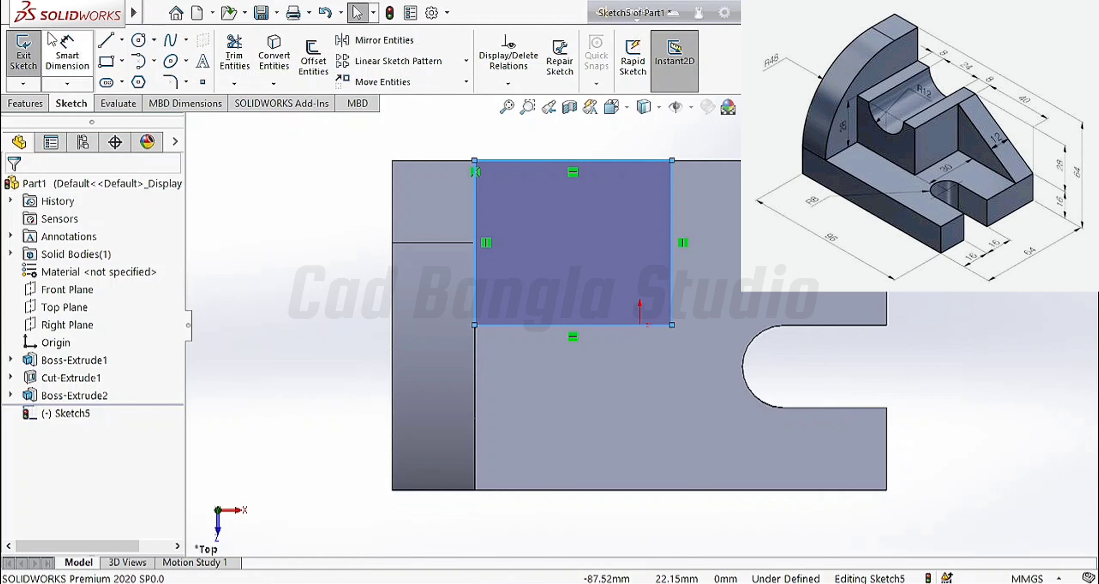
Dimension the rectangle on the base to 40 mm along the base's length and 42 mm across its width
{"action": "left_click", "coordinate": [67, 53]}
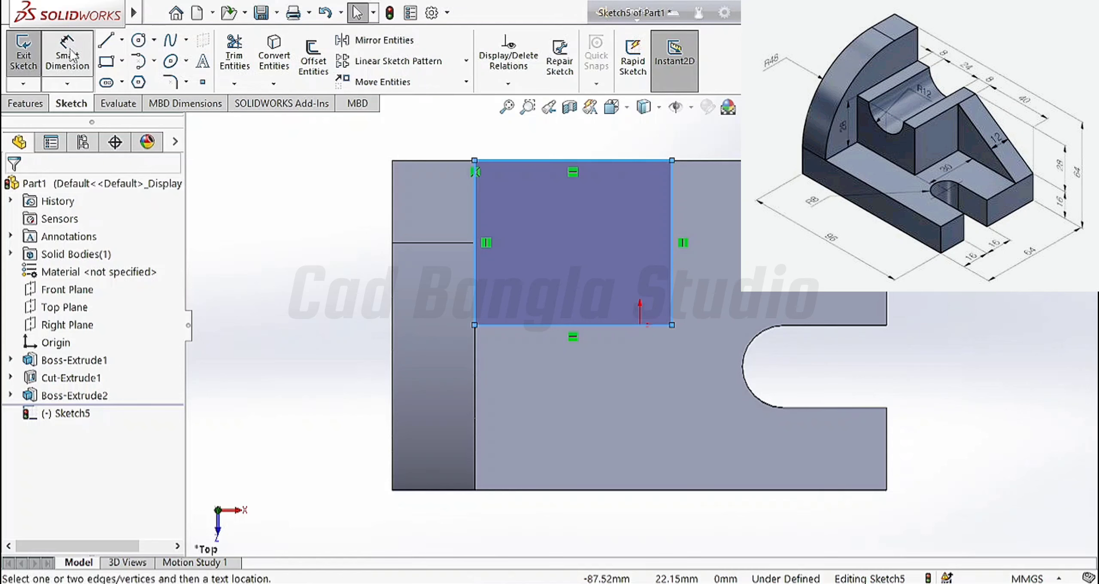
{"action": "left_click", "coordinate": [565, 326]}
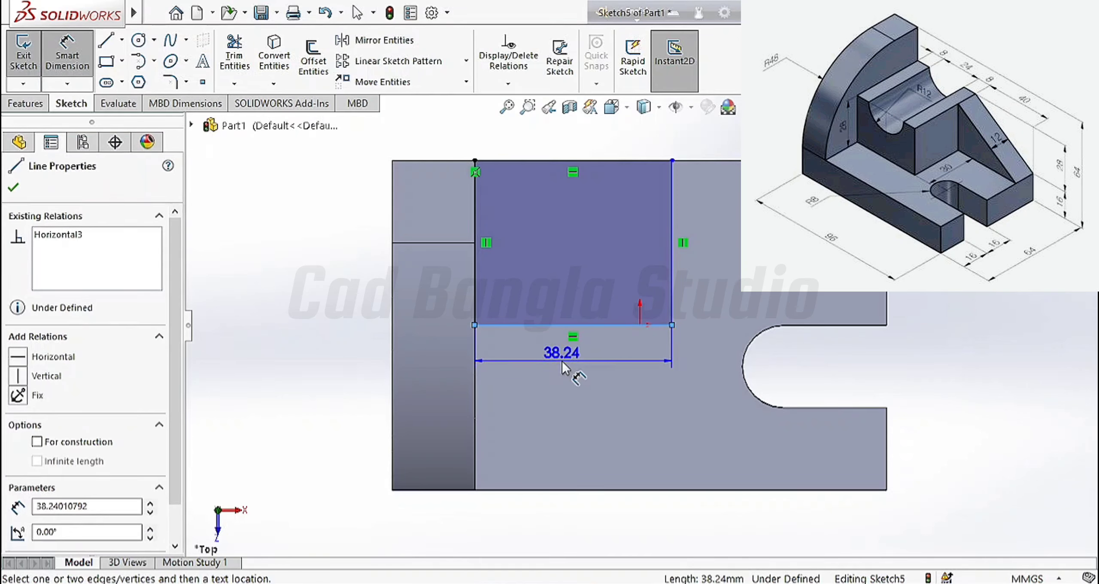
{"action": "left_click", "coordinate": [561, 361]}
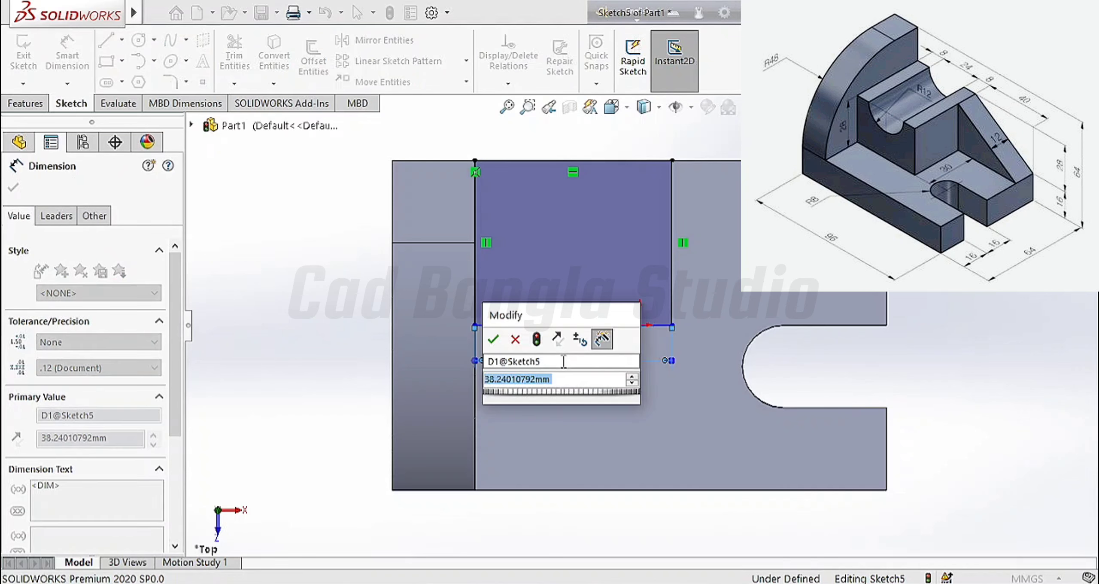
{"action": "type", "text": "40"}
{"action": "key", "text": "Return"}
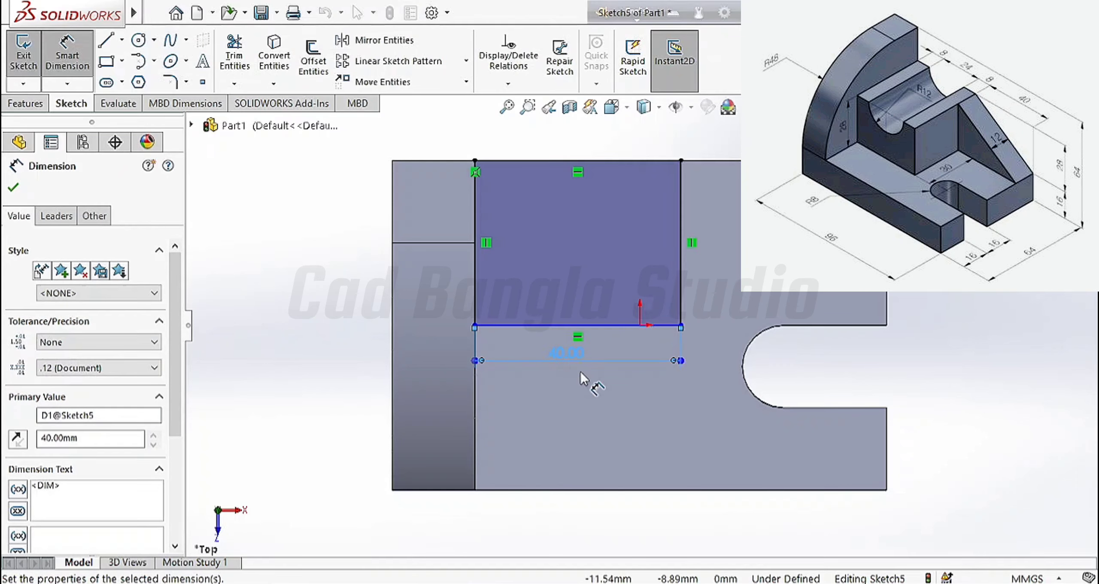
{"action": "left_click", "coordinate": [682, 267]}
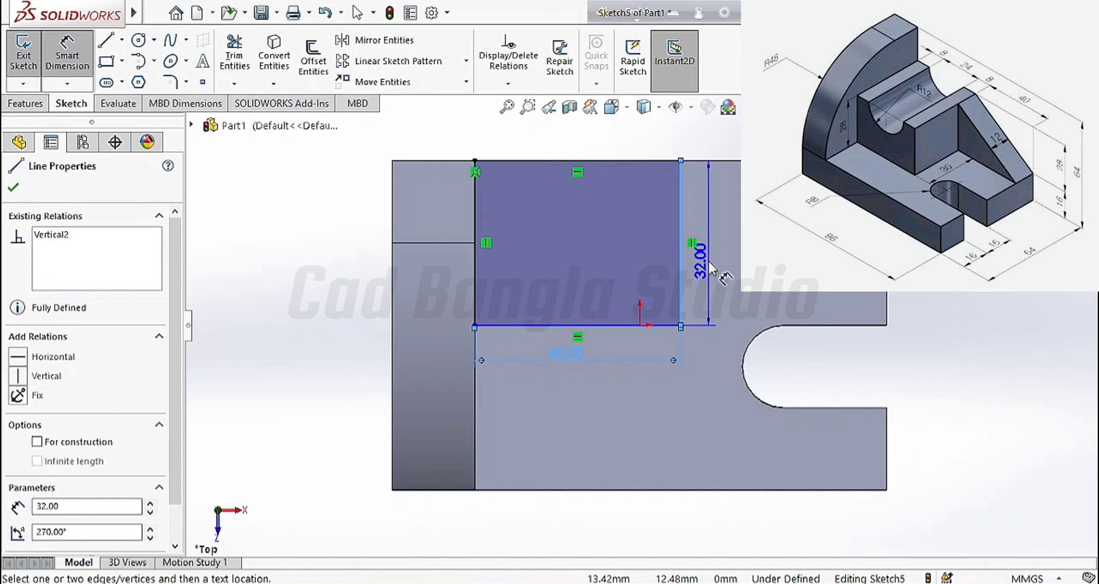
{"action": "left_click", "coordinate": [710, 268]}
{"action": "type", "text": "42"}
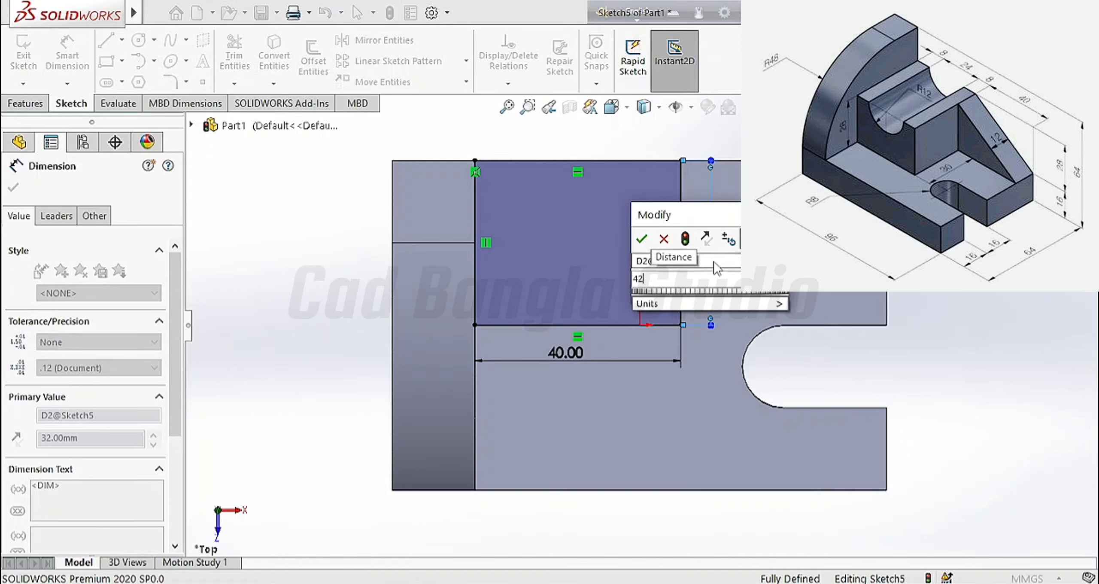
{"action": "left_click", "coordinate": [641, 239]}
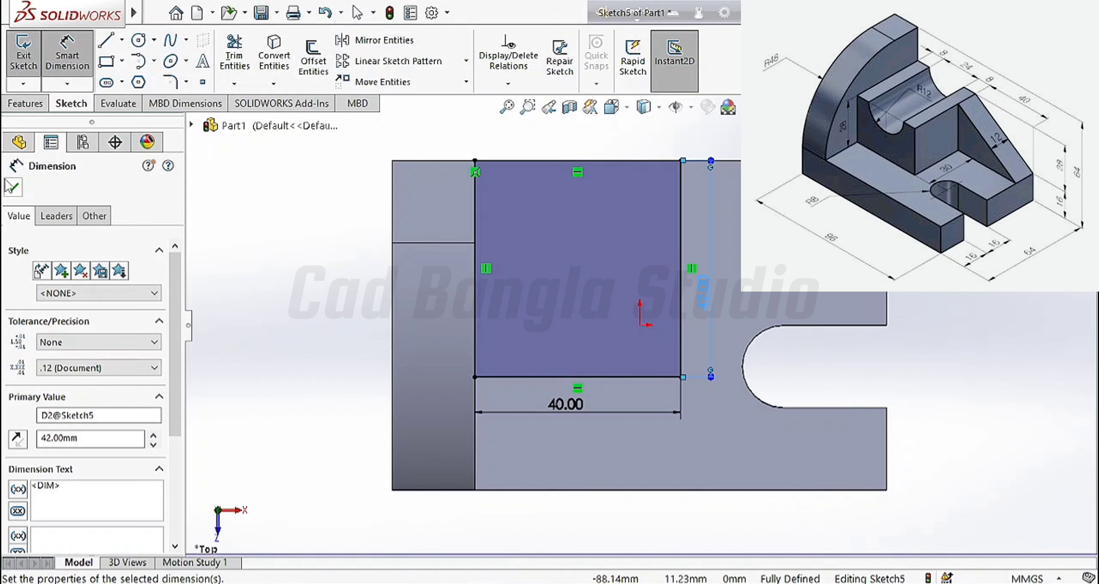
{"action": "left_click", "coordinate": [13, 187]}
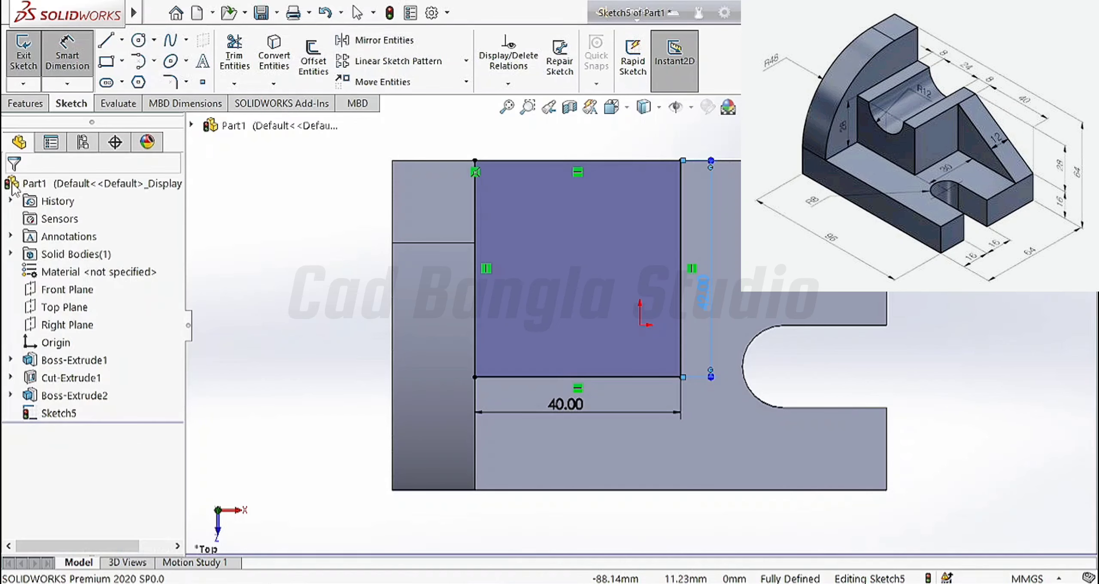
Extrude the 40 × 42 mm rectangle blind 28 mm upward from the base as a merged block
{"action": "left_click", "coordinate": [26, 104]}
{"action": "left_click", "coordinate": [29, 56]}
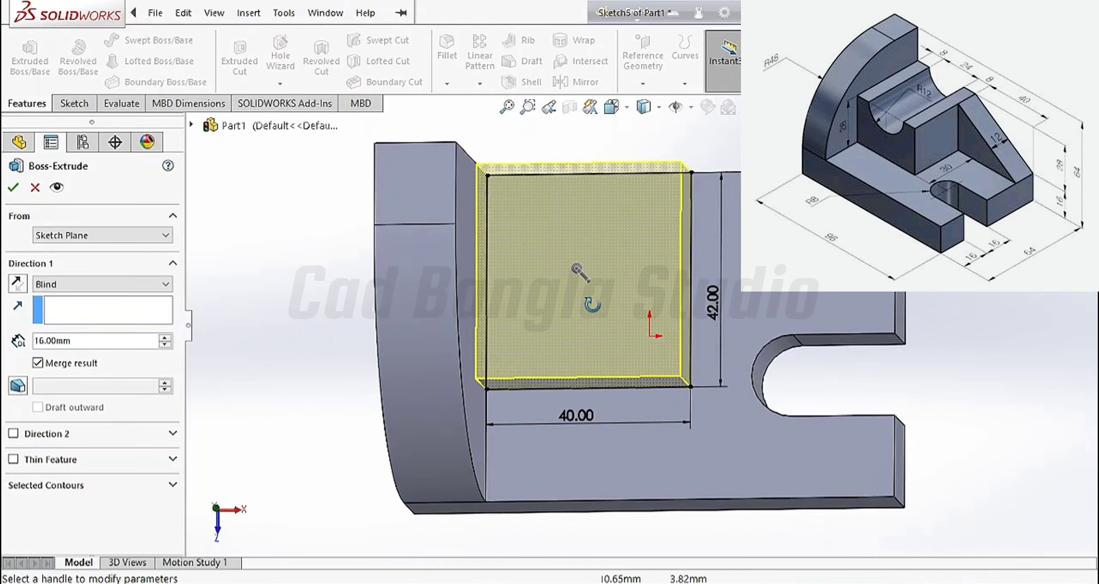
{"action": "mouse_move", "coordinate": [587, 253]}
{"action": "middle_mouse_down"}
{"action": "mouse_move", "coordinate": [601, 189]}
{"action": "mouse_move", "coordinate": [583, 189]}
{"action": "mouse_move", "coordinate": [503, 374]}
{"action": "middle_mouse_up"}
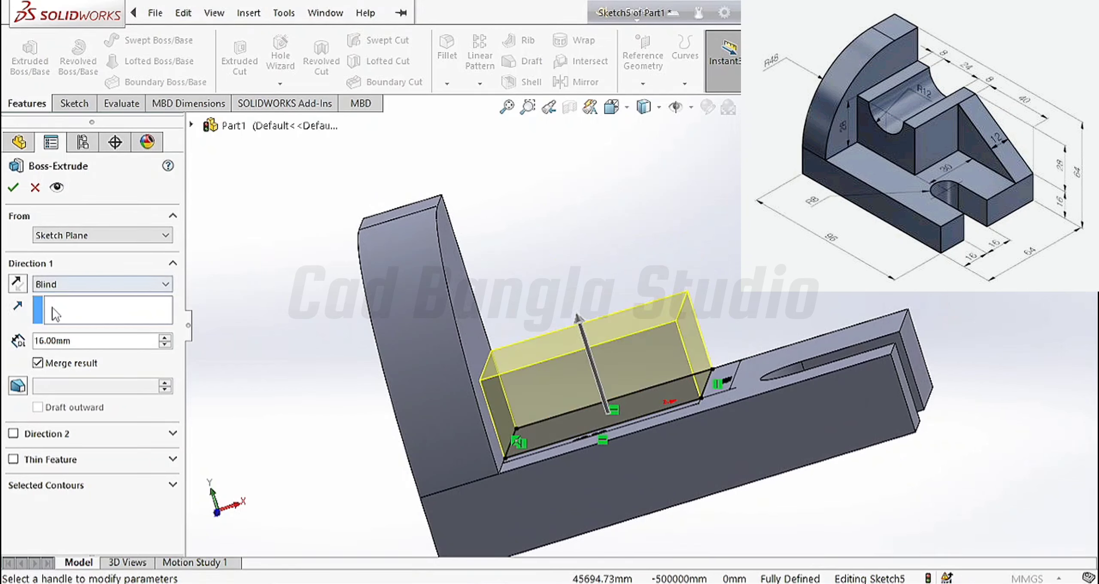
{"action": "double_click", "coordinate": [75, 340]}
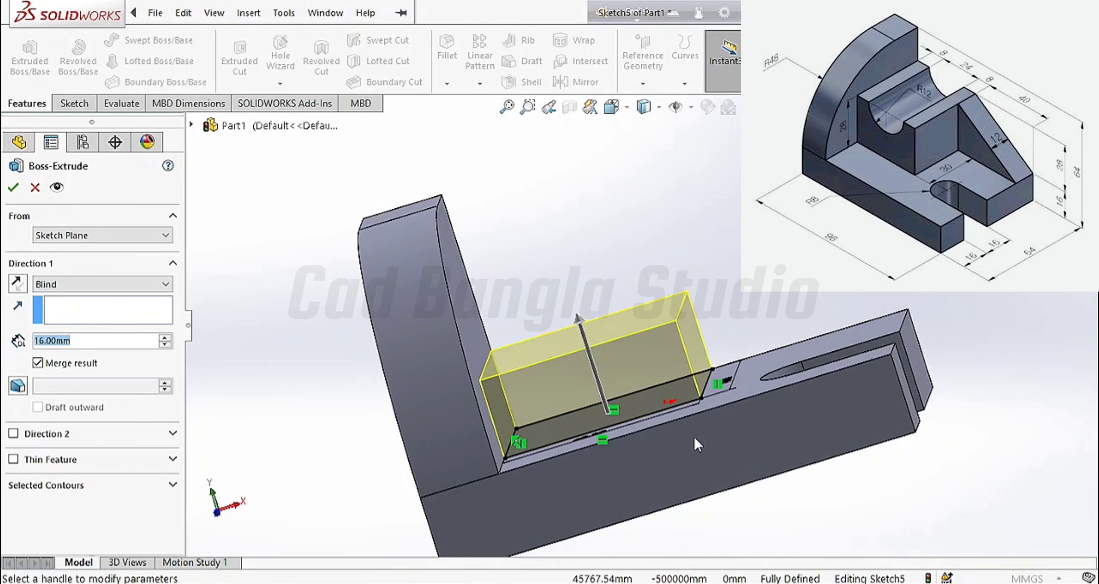
{"action": "type", "text": "28"}
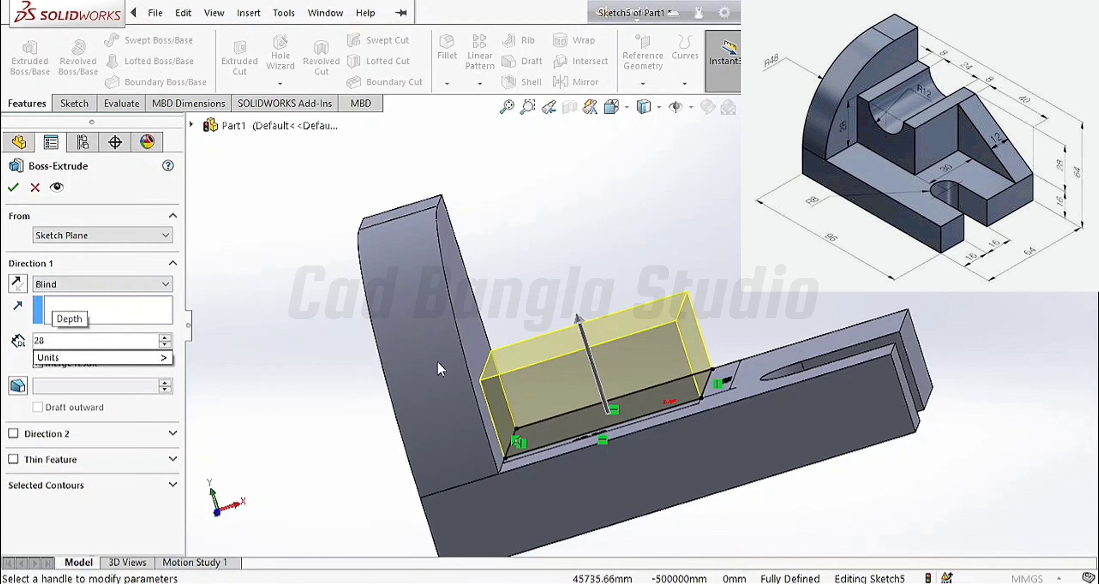
{"action": "key", "text": "Return"}
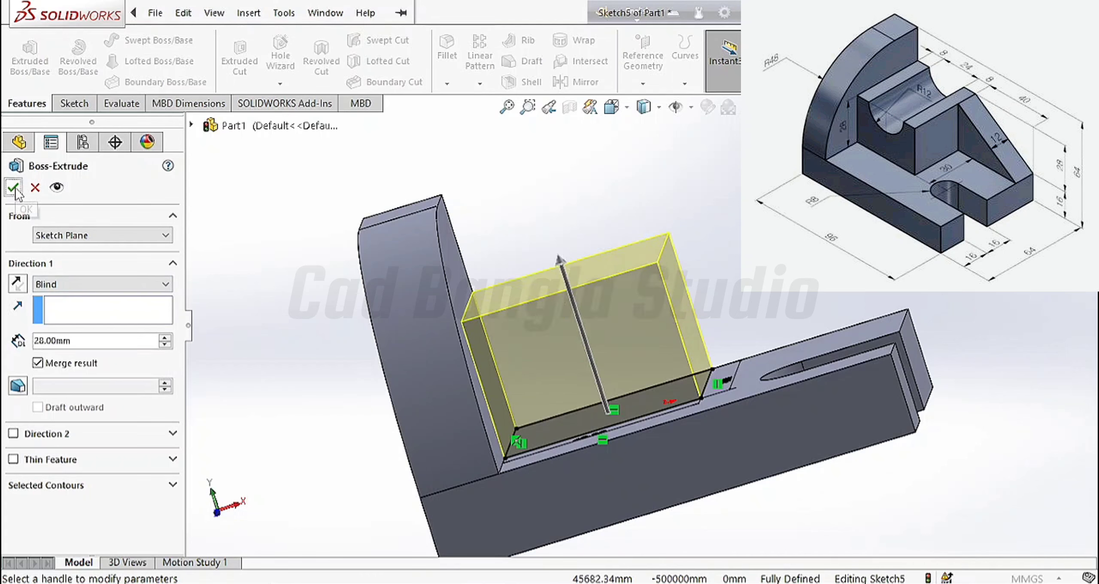
{"action": "left_click", "coordinate": [14, 189]}
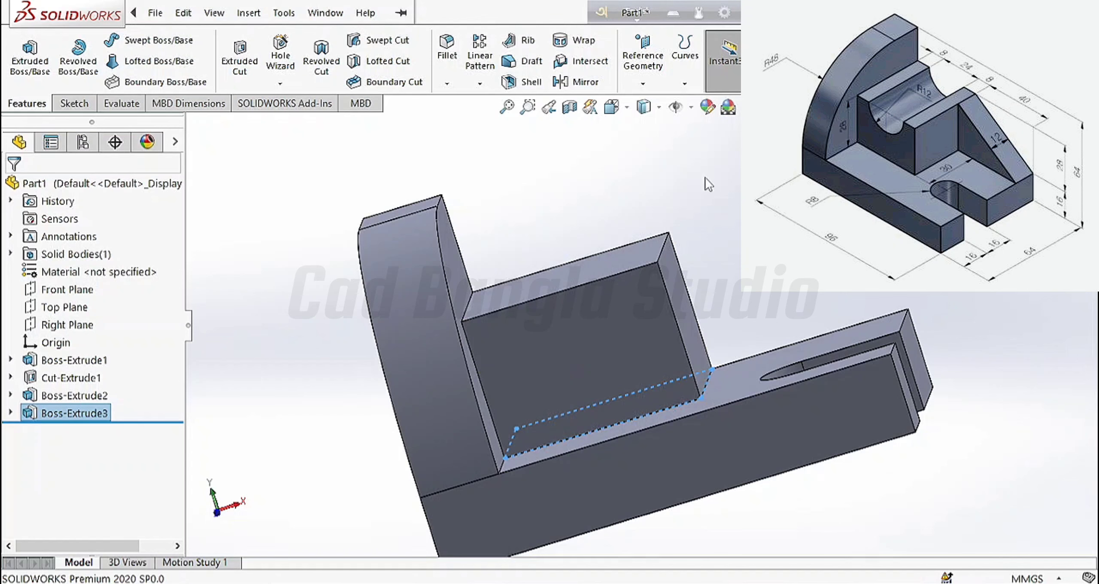
Sketch a circle about 19 mm in diameter on the block's front side face, centred on the midpoint of its upper edge
{"action": "left_click", "coordinate": [578, 330]}
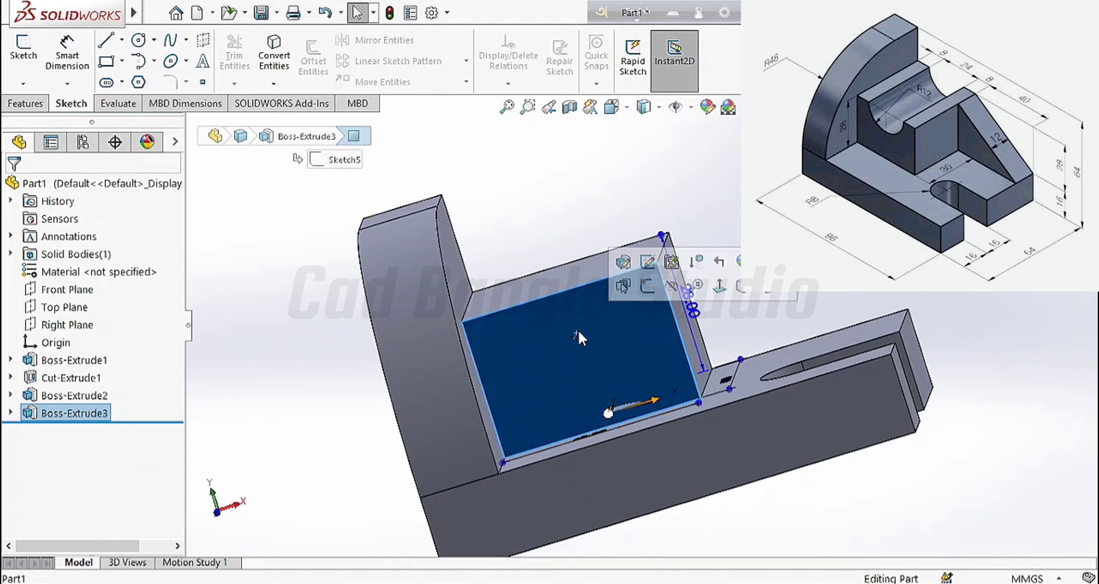
{"action": "left_click", "coordinate": [647, 285]}
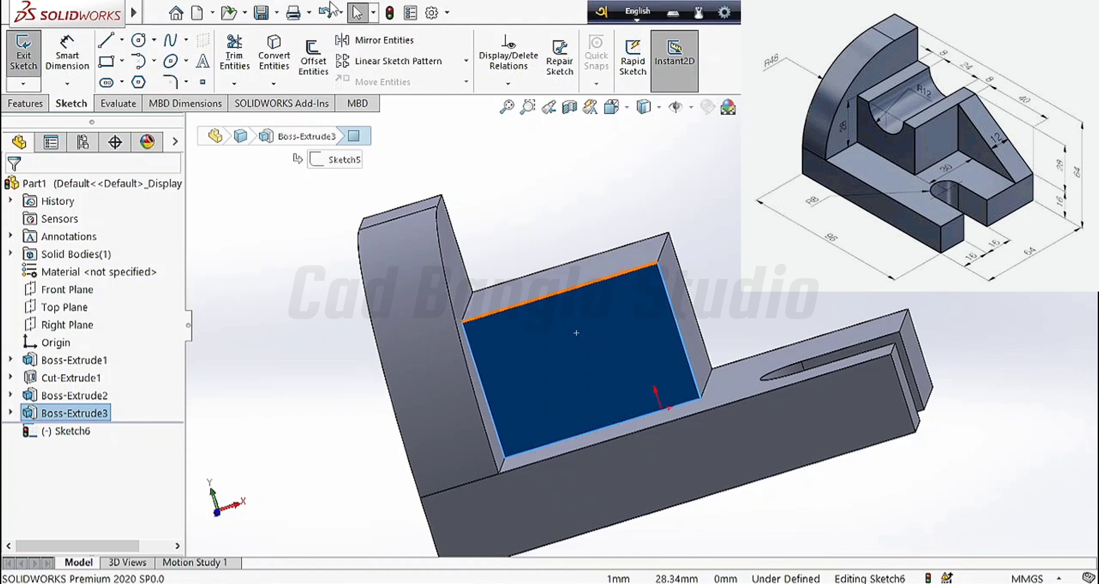
{"action": "left_click", "coordinate": [144, 40]}
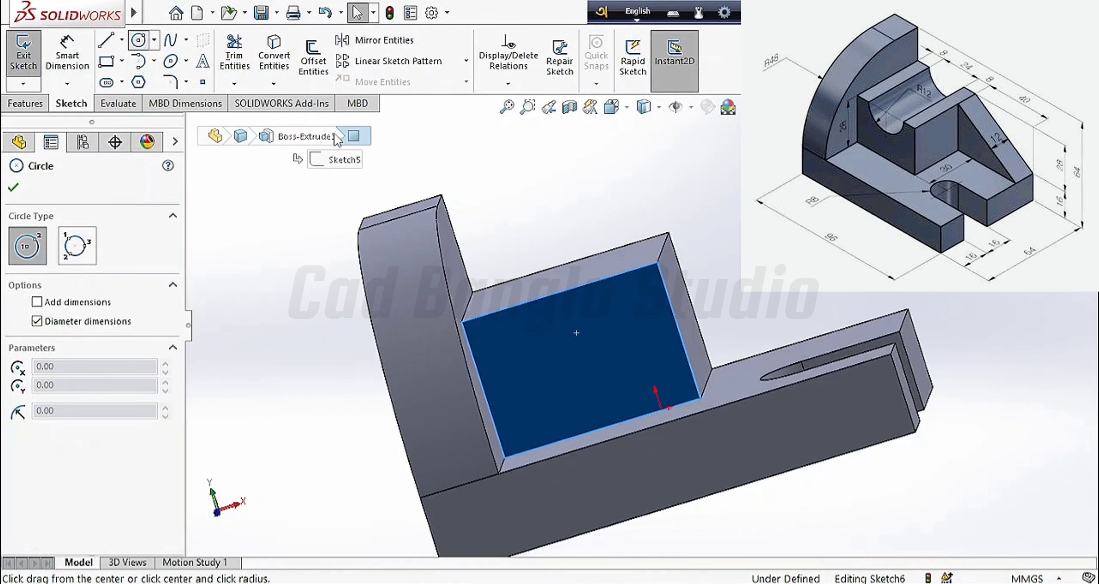
{"action": "left_click", "coordinate": [559, 292]}
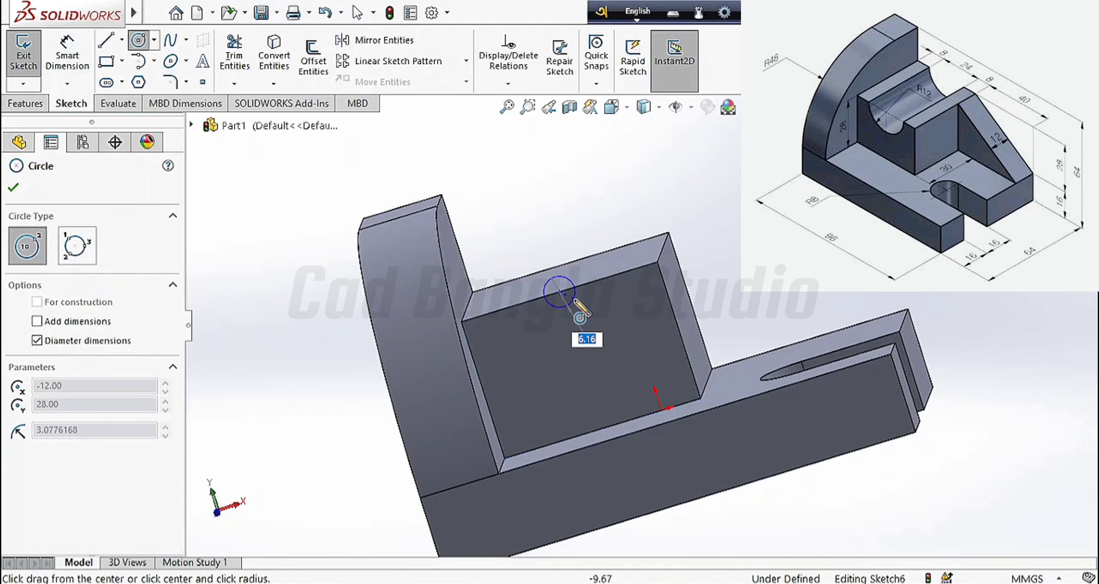
{"action": "left_click", "coordinate": [606, 299]}
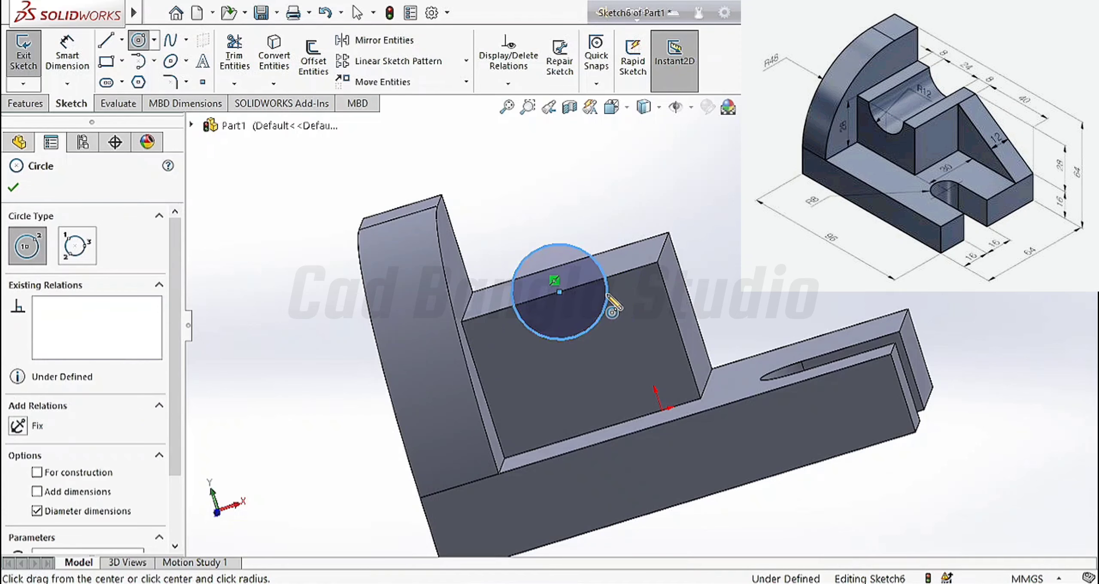
{"action": "left_click", "coordinate": [13, 187]}
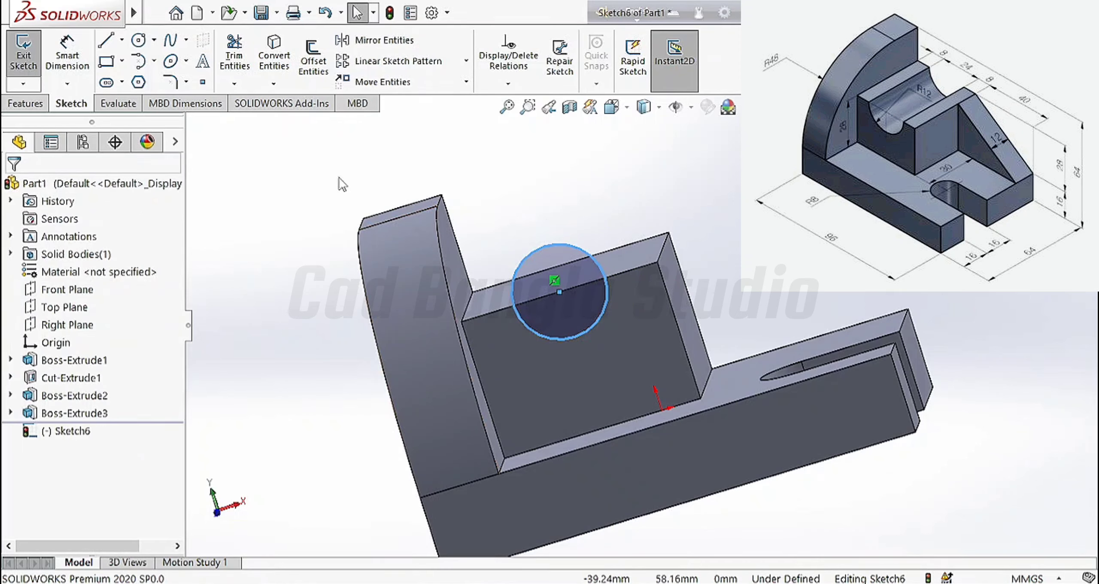
Dimension the circle on the block's side face to 24 mm in diameter
{"action": "left_click", "coordinate": [606, 301]}
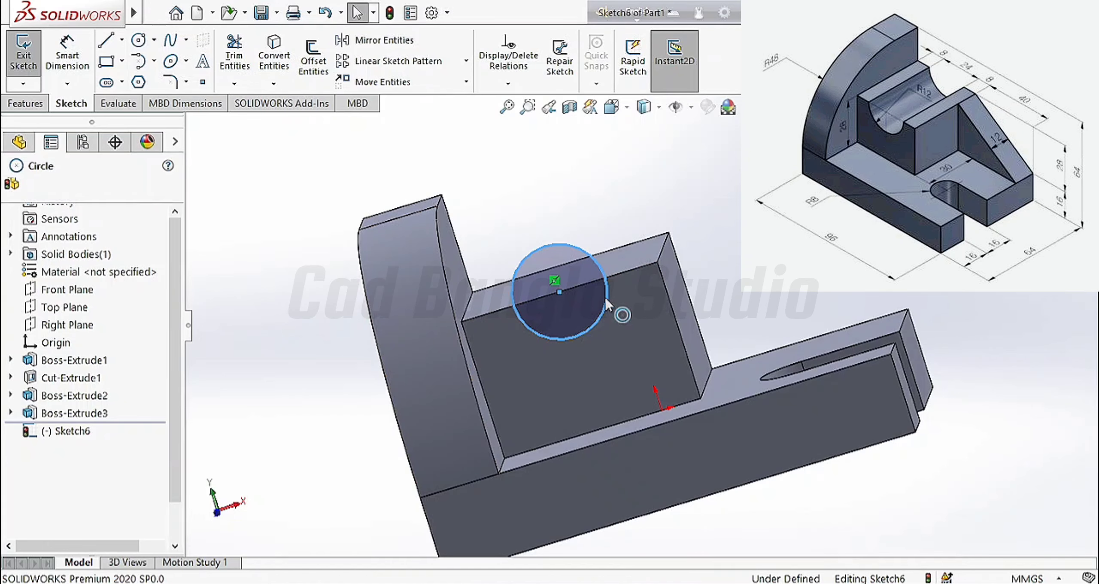
{"action": "left_click", "coordinate": [67, 55]}
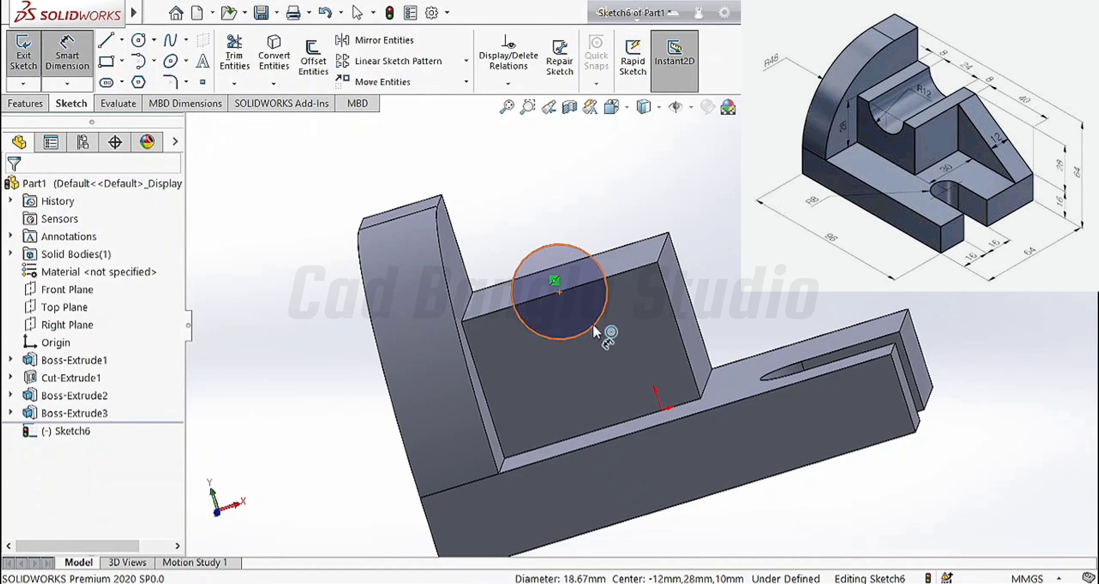
{"action": "left_click", "coordinate": [601, 300]}
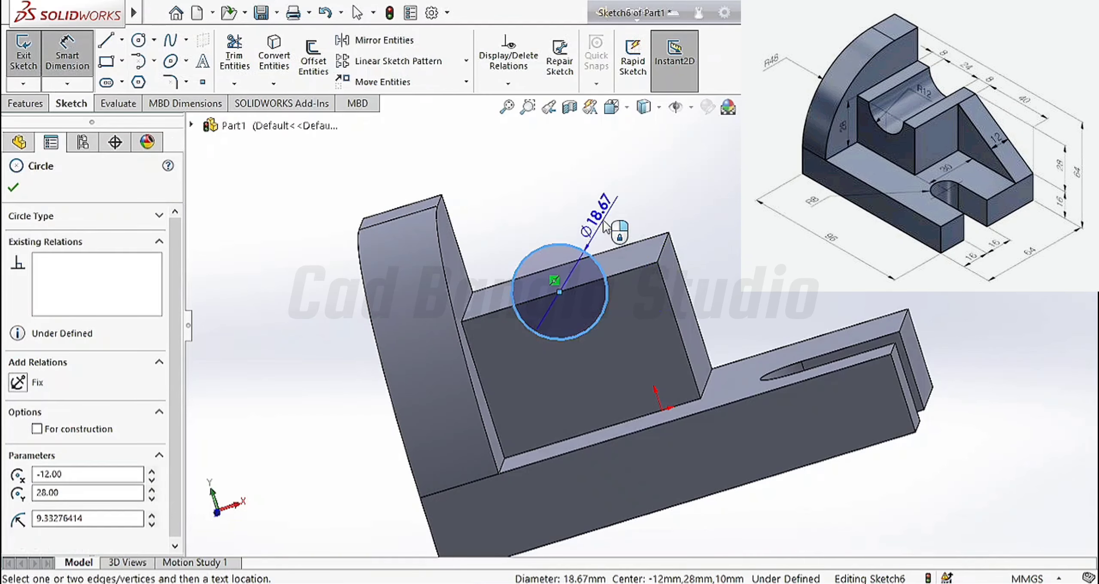
{"action": "left_click", "coordinate": [608, 219]}
{"action": "double_click", "coordinate": [601, 211]}
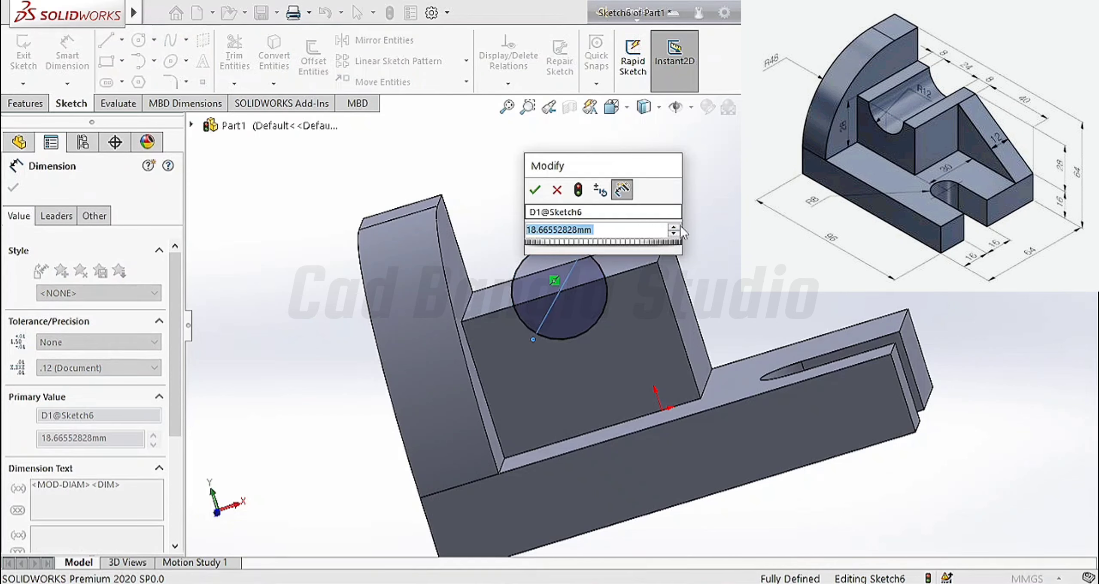
{"action": "type", "text": "24"}
{"action": "left_click", "coordinate": [534, 189]}
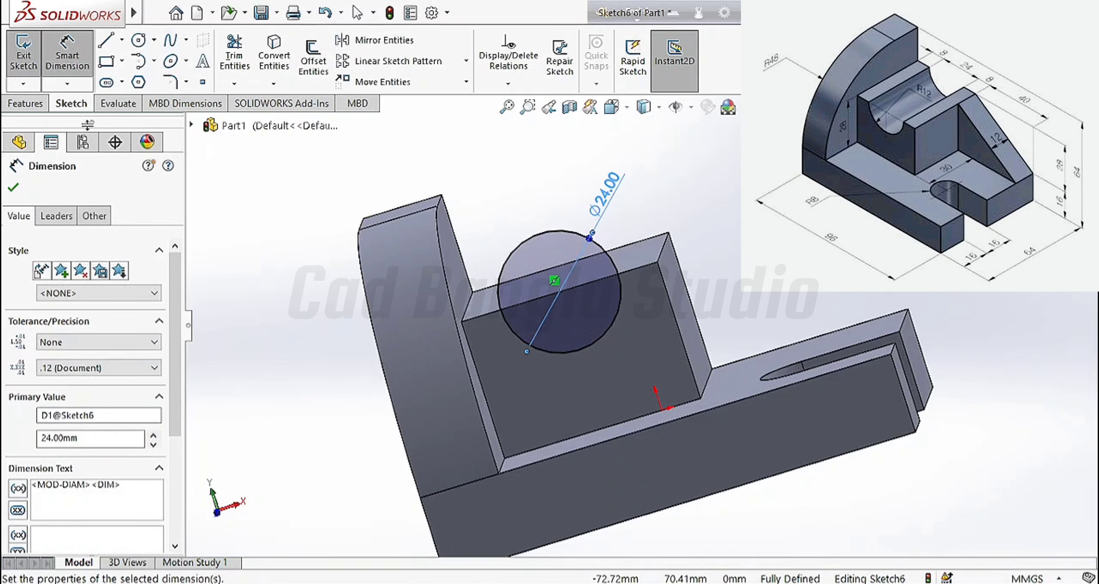
{"action": "left_click", "coordinate": [8, 189]}
Extrude-cut the 24 mm circle blind 59 mm through the block to form the semicircular groove along its top
{"action": "left_click", "coordinate": [31, 106]}
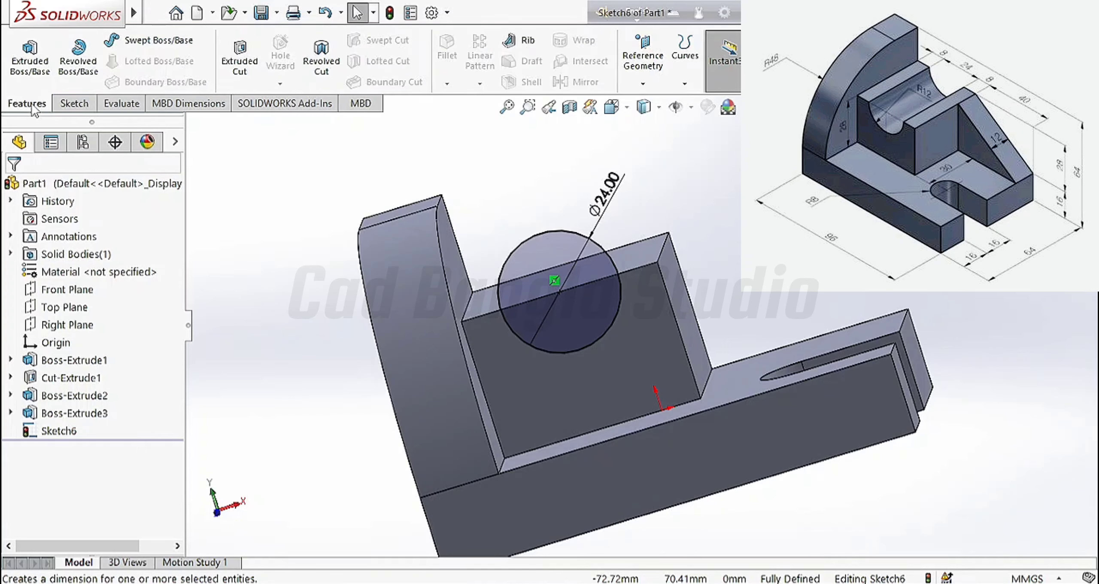
{"action": "left_click", "coordinate": [243, 66]}
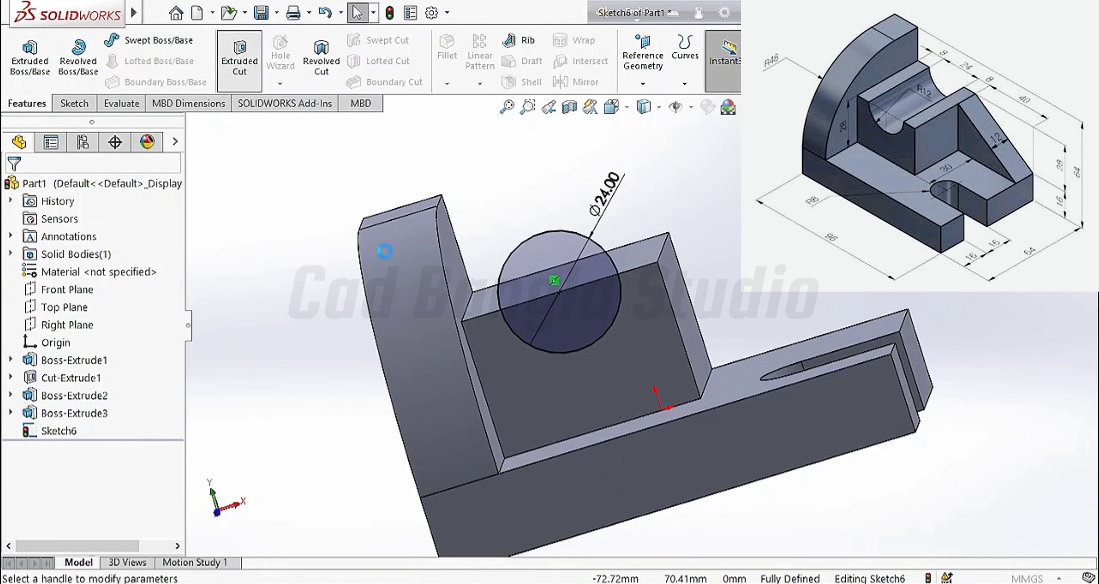
{"action": "left_click", "coordinate": [626, 111]}
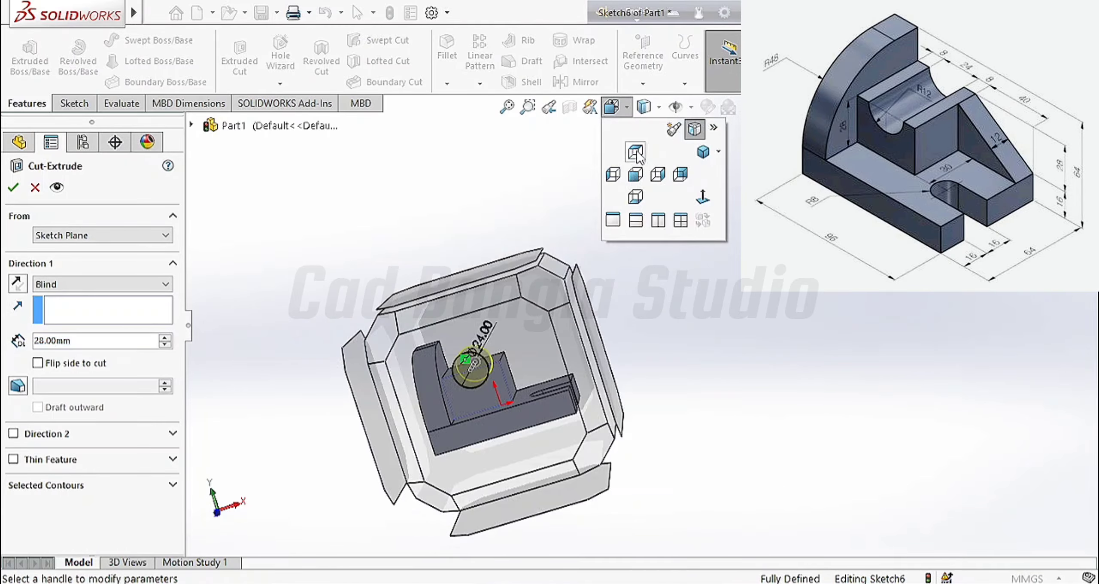
{"action": "left_click", "coordinate": [697, 150]}
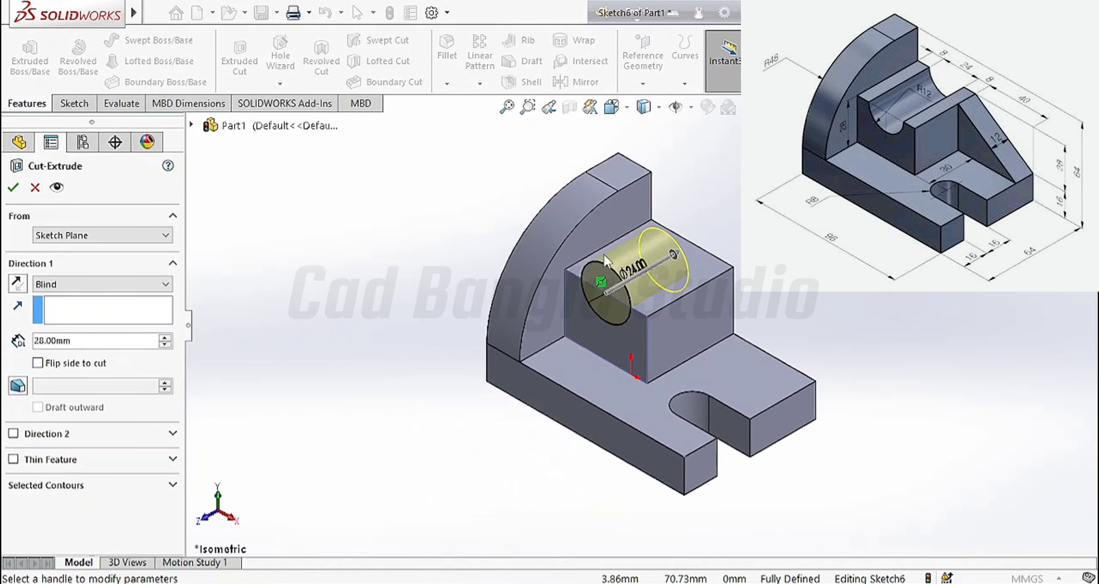
{"action": "left_click_drag", "start_coordinate": [676, 257], "coordinate": [735, 233]}
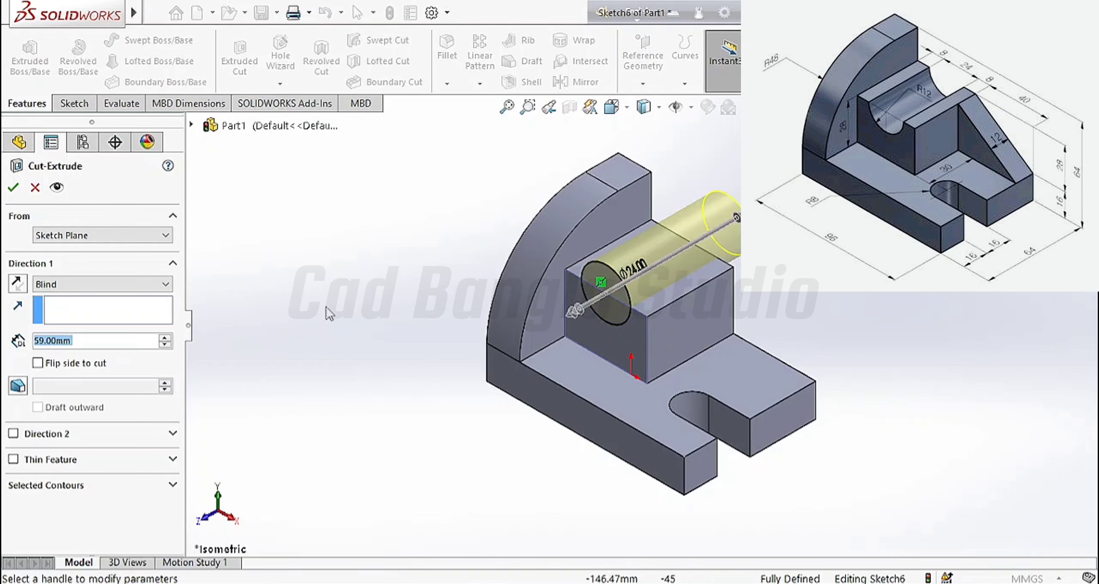
{"action": "left_click", "coordinate": [16, 193]}
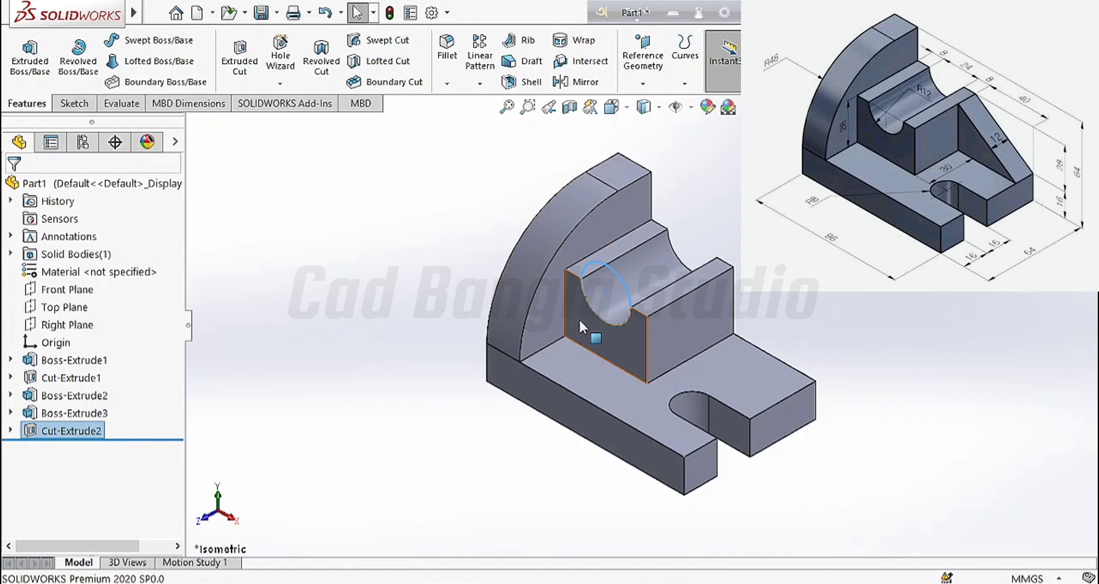
Sketch a sloping line about 49 mm long on the base's rear side face, from the block's upper corner to the base's top corner at the slotted end
{"action": "middle_click_drag", "start_coordinate": [601, 309], "coordinate": [582, 285]}
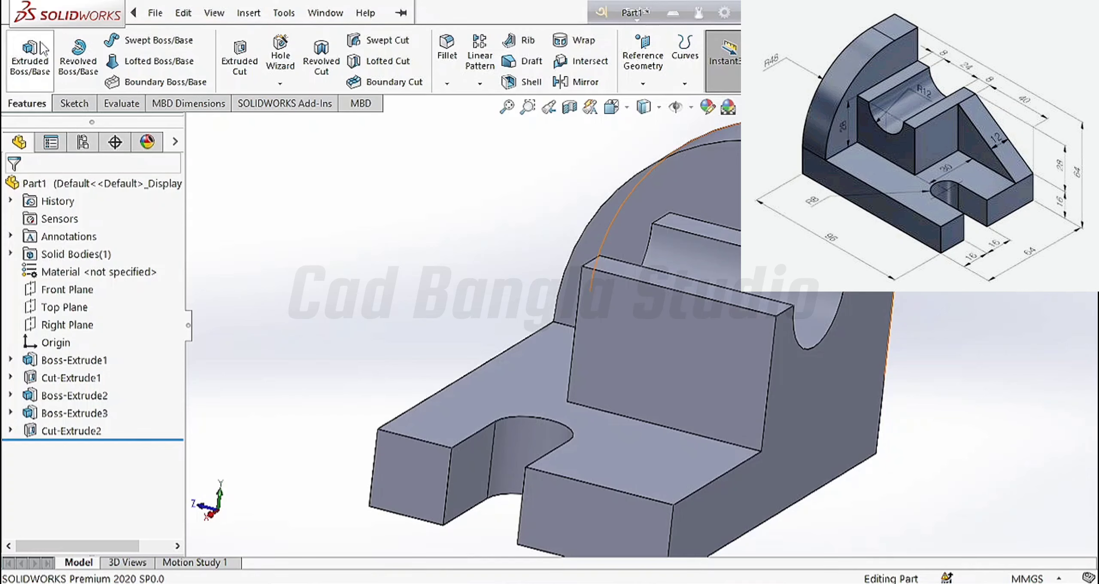
{"action": "left_click", "coordinate": [833, 426]}
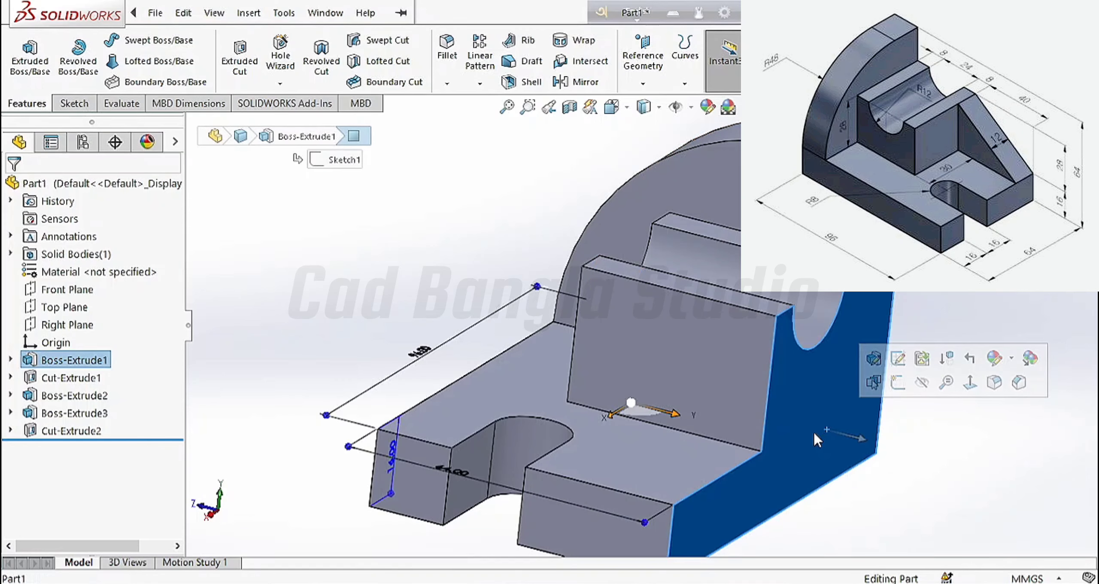
{"action": "left_click", "coordinate": [900, 384]}
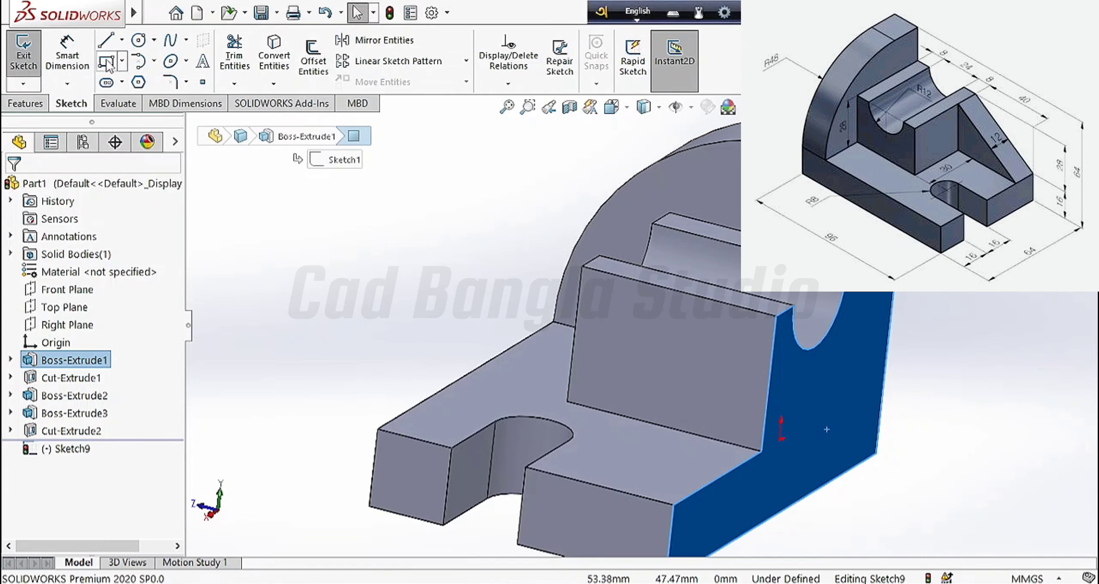
{"action": "left_click", "coordinate": [107, 41]}
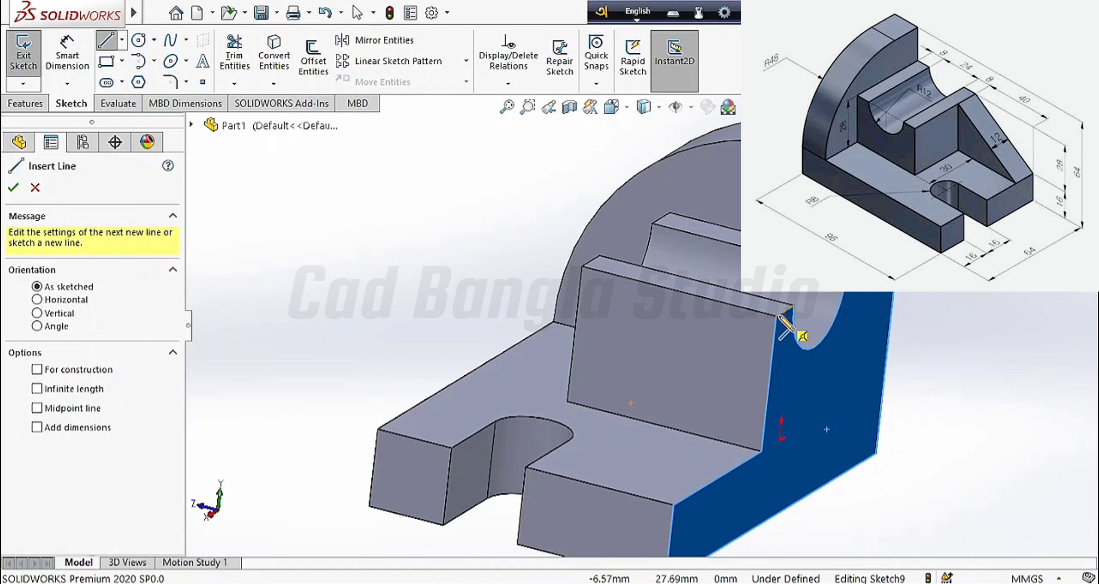
{"action": "left_click", "coordinate": [775, 318]}
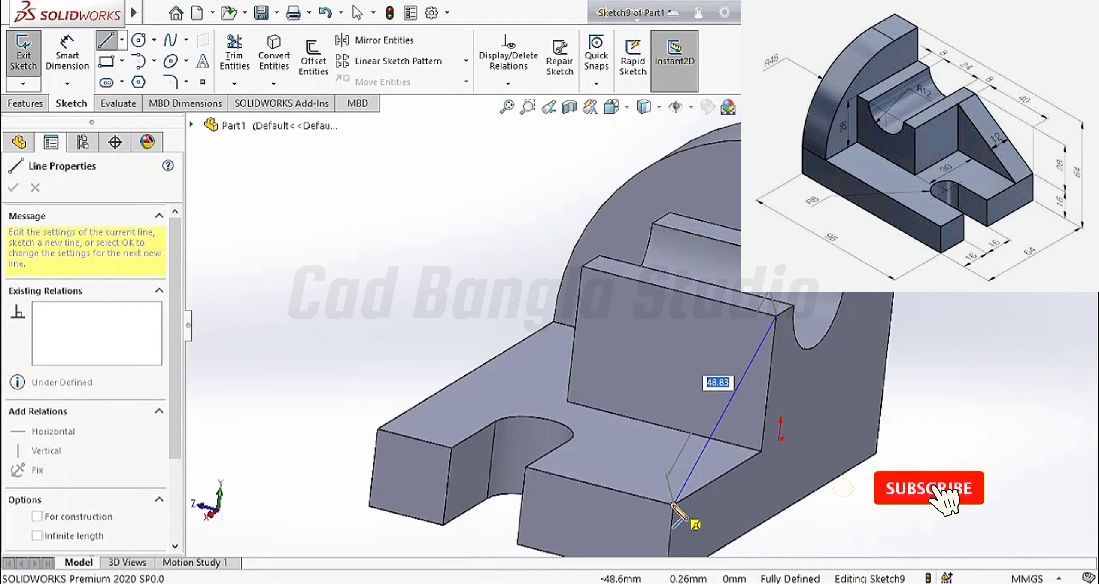
{"action": "left_click", "coordinate": [673, 505]}
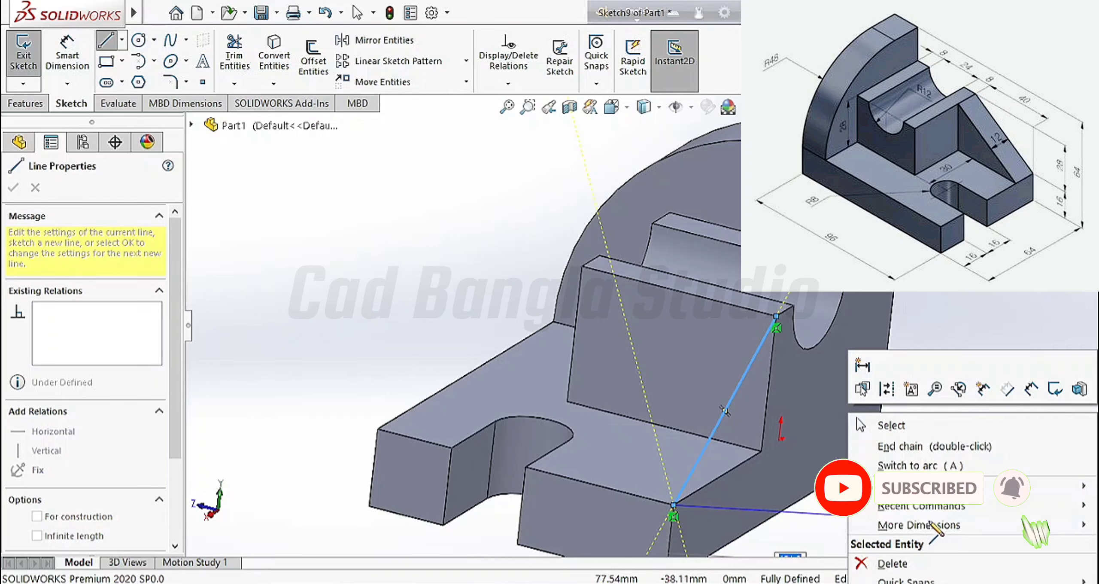
{"action": "right_click", "coordinate": [848, 514]}
{"action": "left_click", "coordinate": [921, 424]}
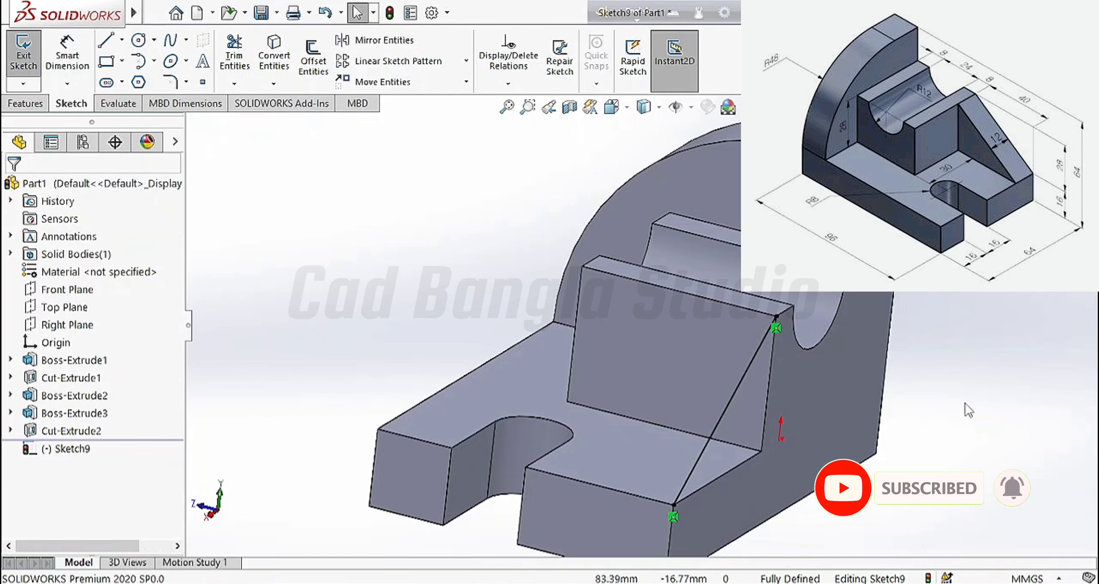
{"action": "right_click", "coordinate": [998, 349]}
{"action": "left_click", "coordinate": [1081, 326]}
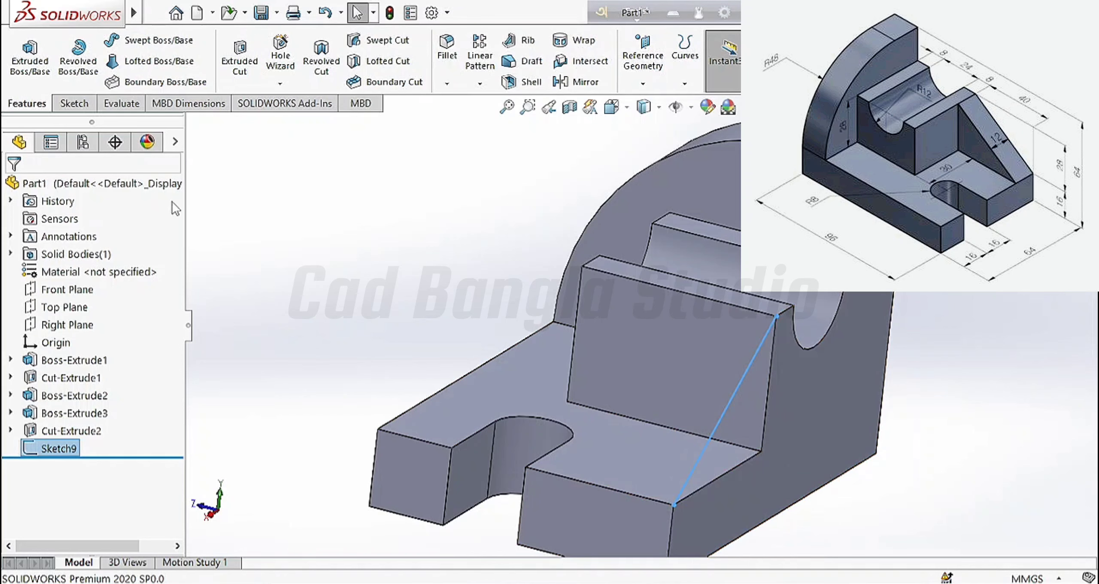
Extrude the sloping line as a merged triangular rib, closing the sketch with model edges, reversed inward over the base, blind 12 mm
{"action": "left_click", "coordinate": [24, 73]}
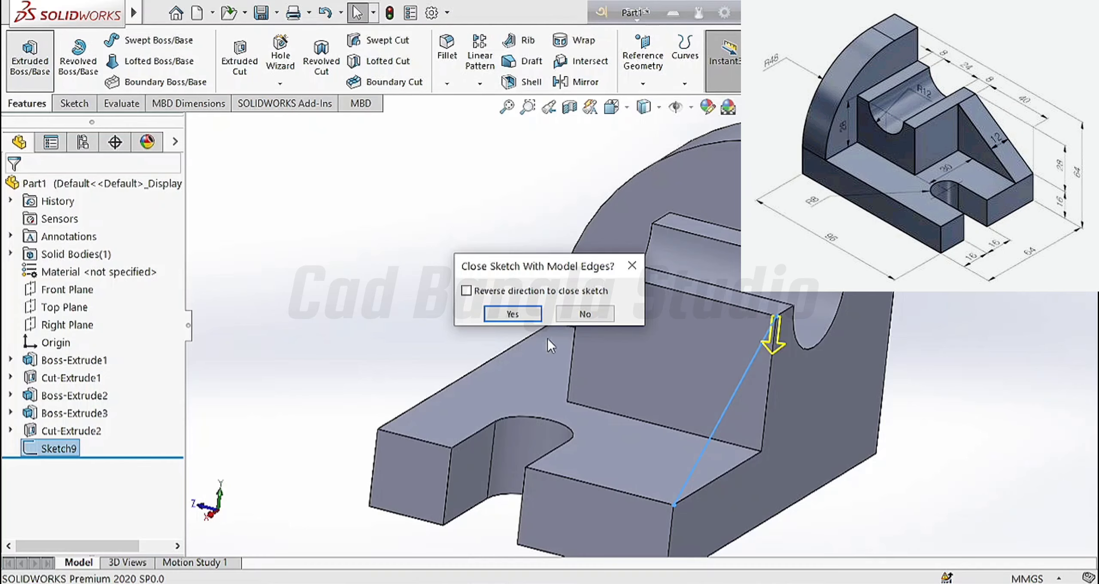
{"action": "left_click", "coordinate": [507, 315]}
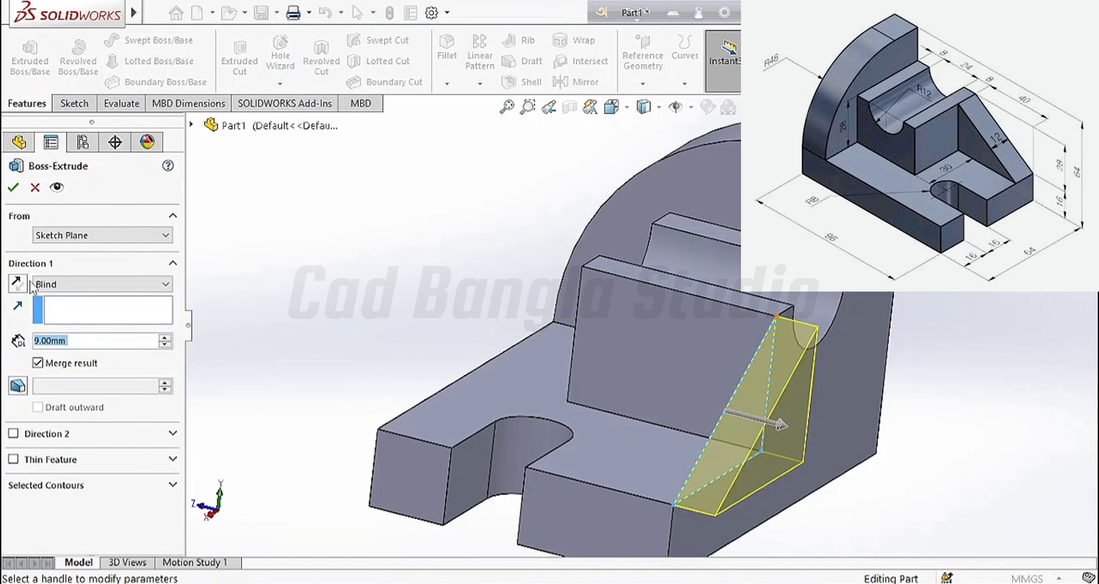
{"action": "left_click", "coordinate": [17, 284]}
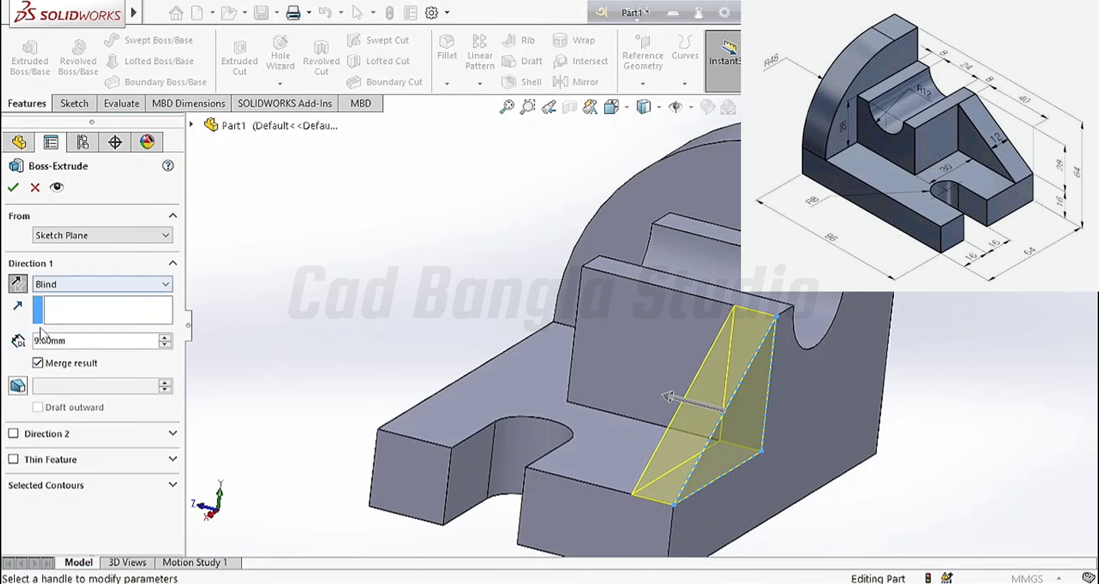
{"action": "left_click_drag", "start_coordinate": [69, 340], "coordinate": [17, 339]}
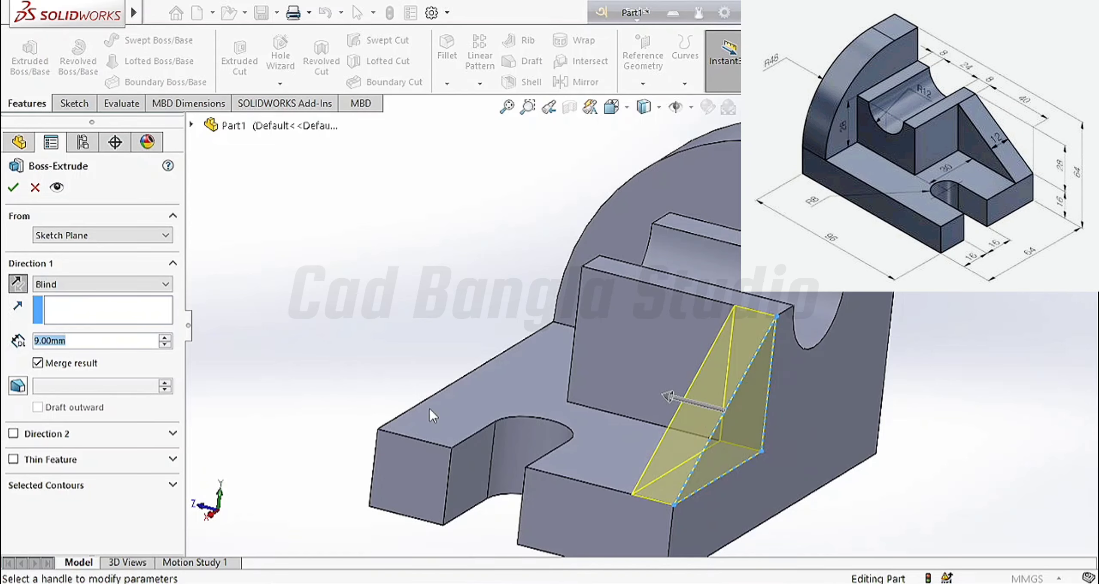
{"action": "type", "text": "12"}
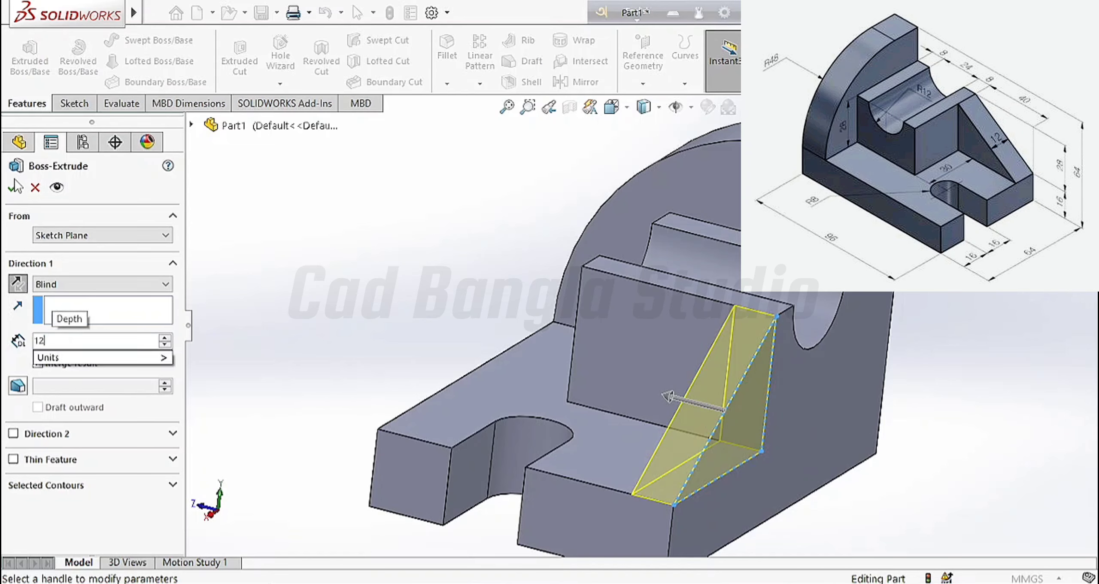